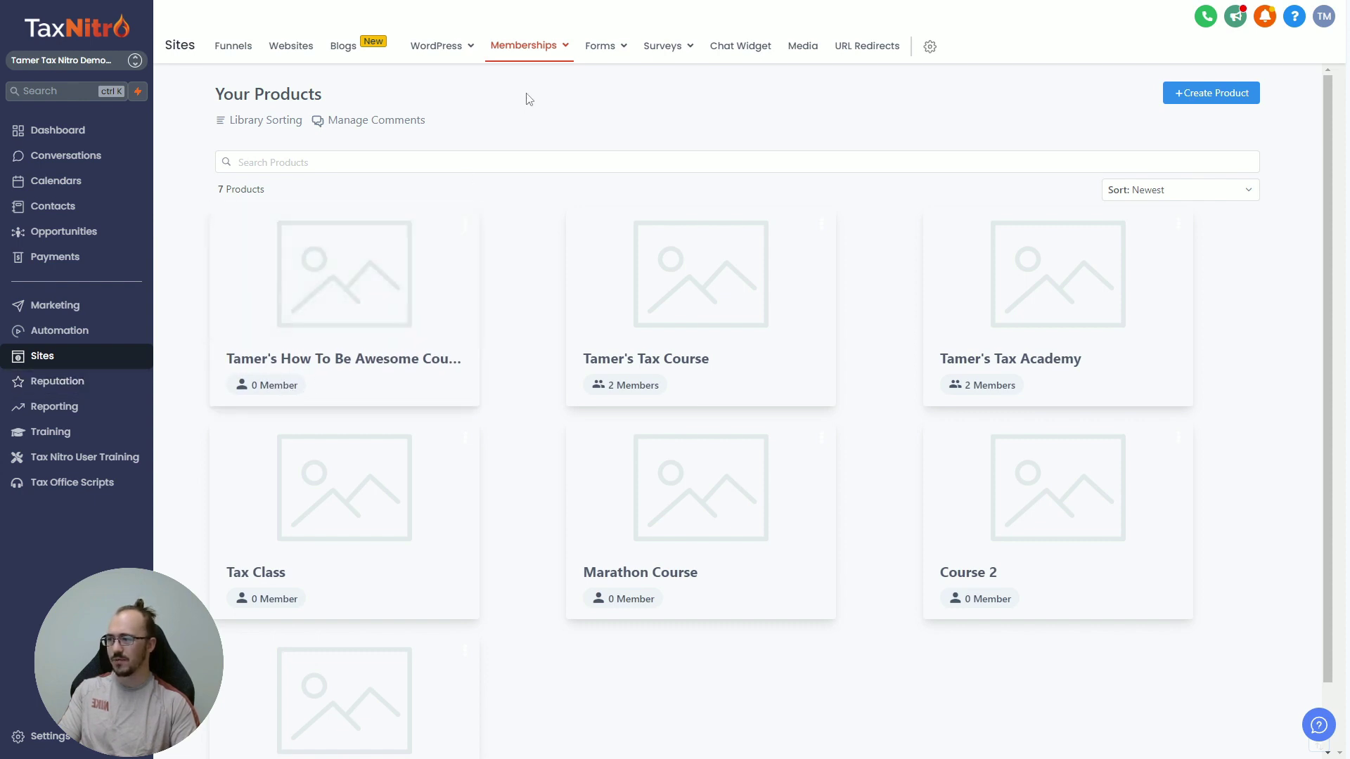
Step: Bring up the Memberships menu in the Sites top bar
mouse_move(535, 50)
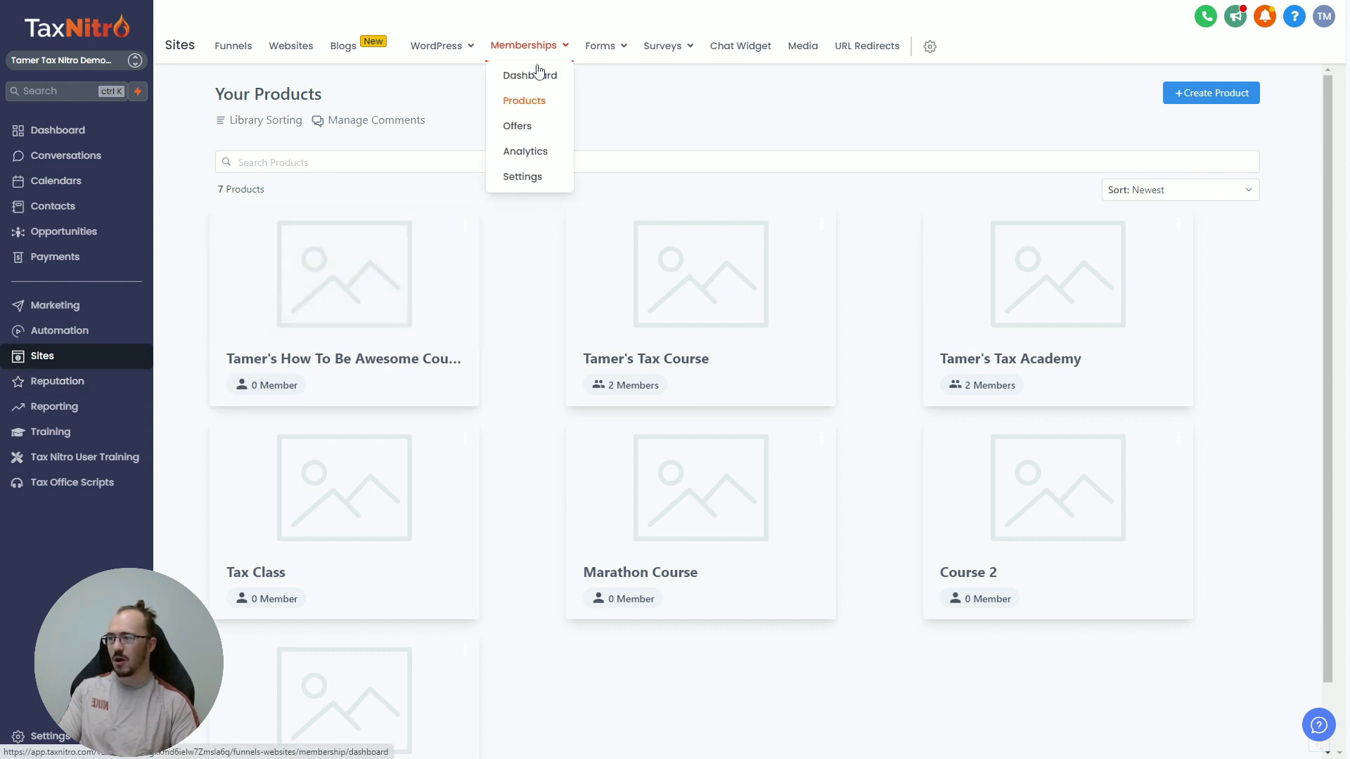
Step: Go to the Offers list and start a new offer with + Create Offer
left_click(527, 133)
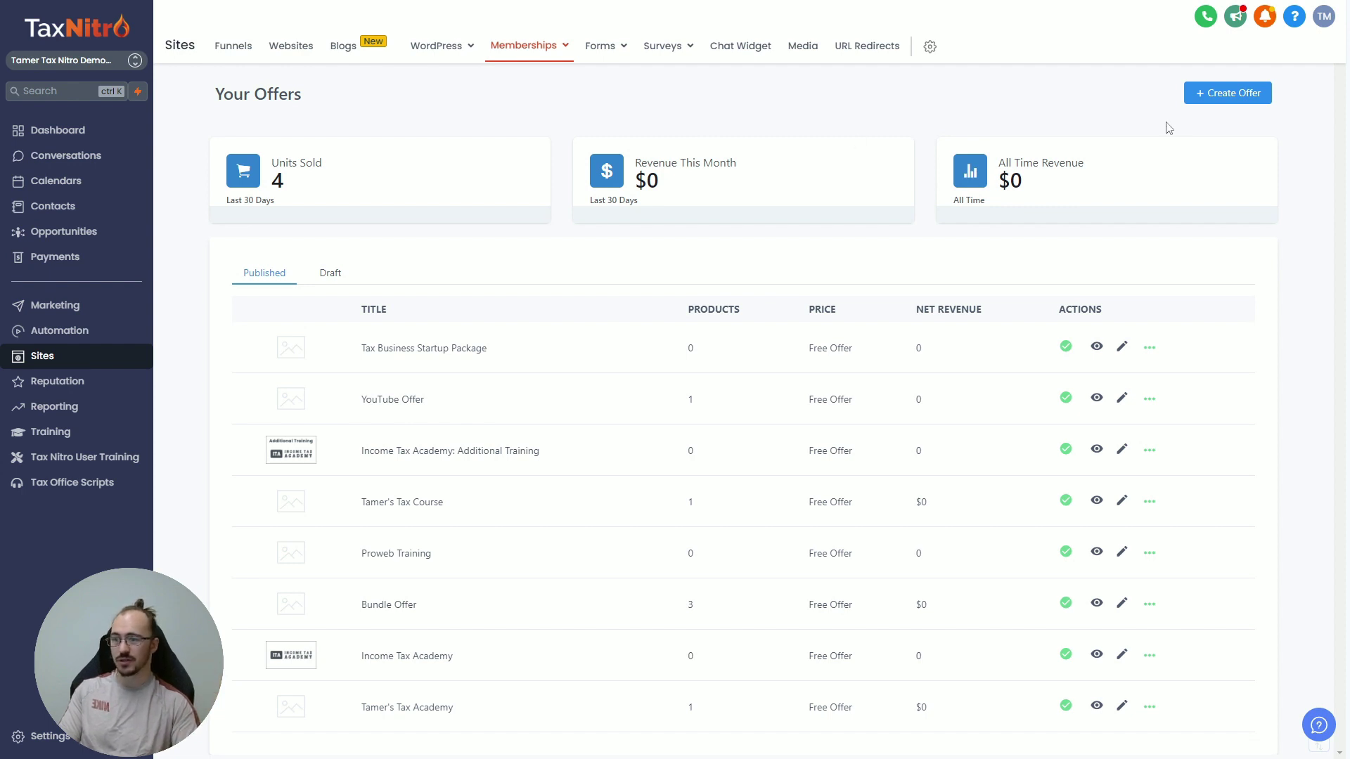
left_click(1234, 99)
Step: Create the offer 'how to be awesome offer' containing the How To Be Awesome Course
left_click(653, 216)
type("how to")
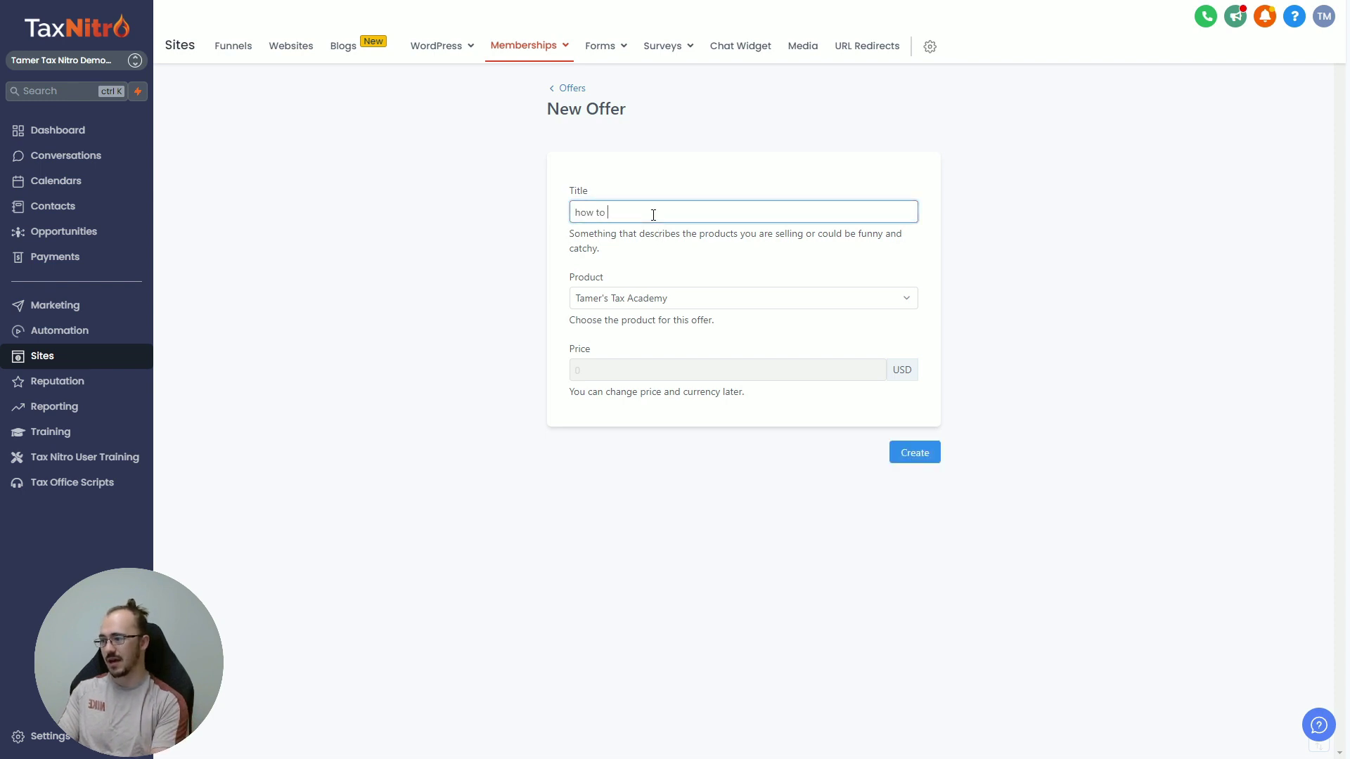
type(" be awesome offer")
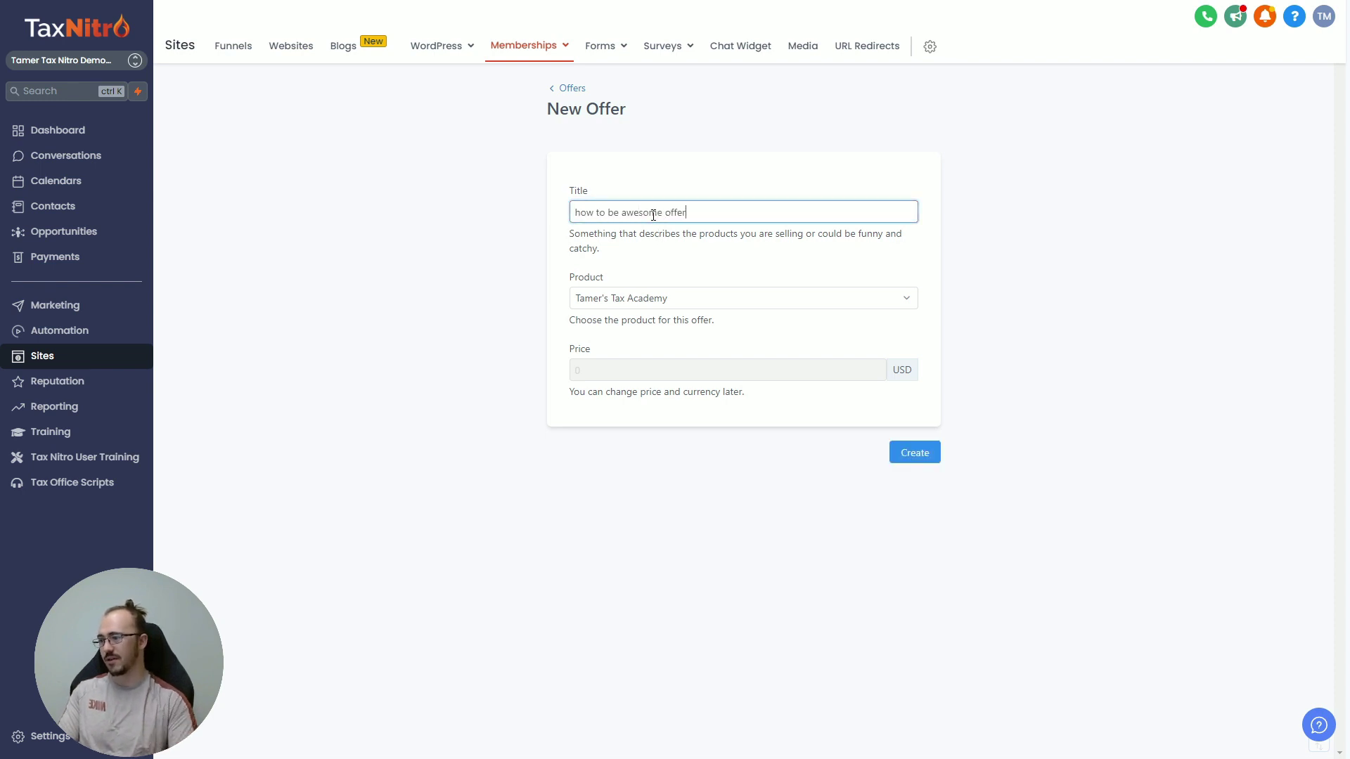
left_click(717, 302)
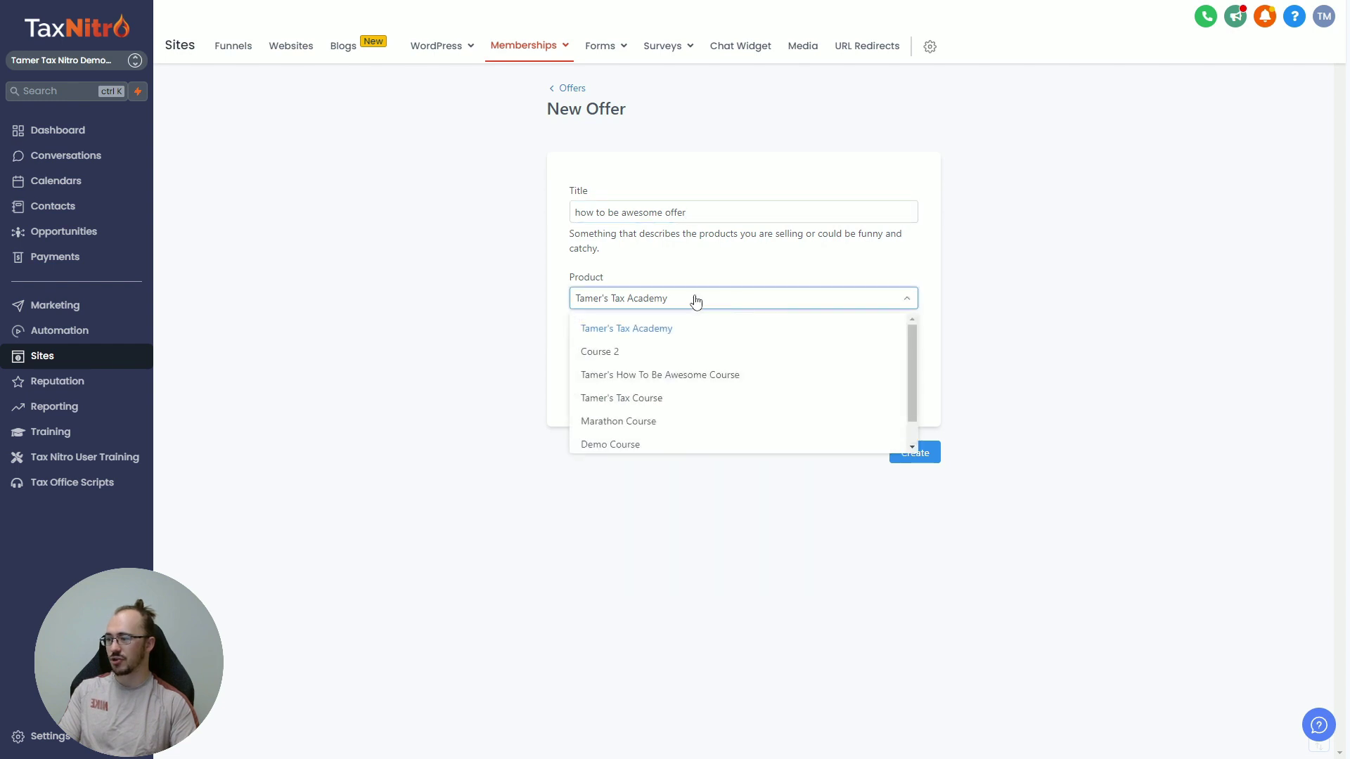
left_click(636, 375)
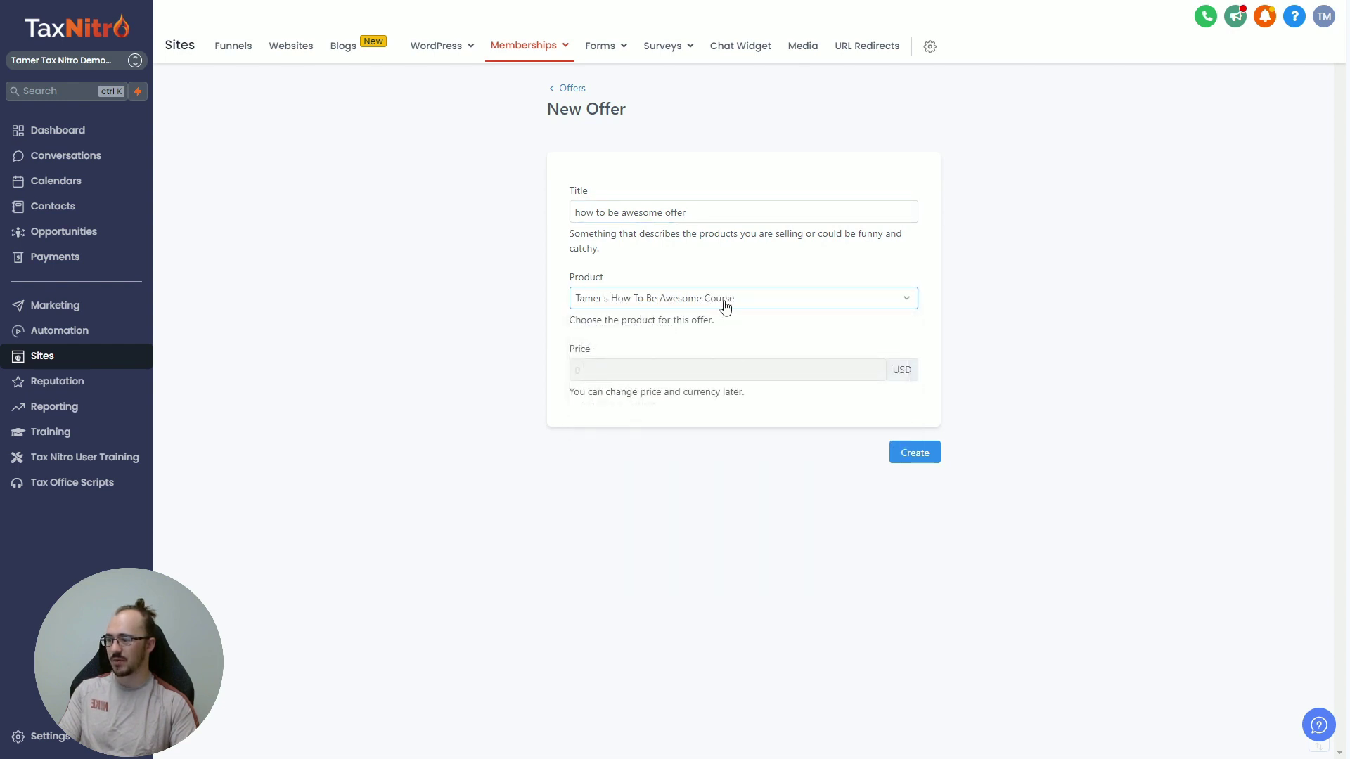
left_click(915, 457)
left_click(1303, 94)
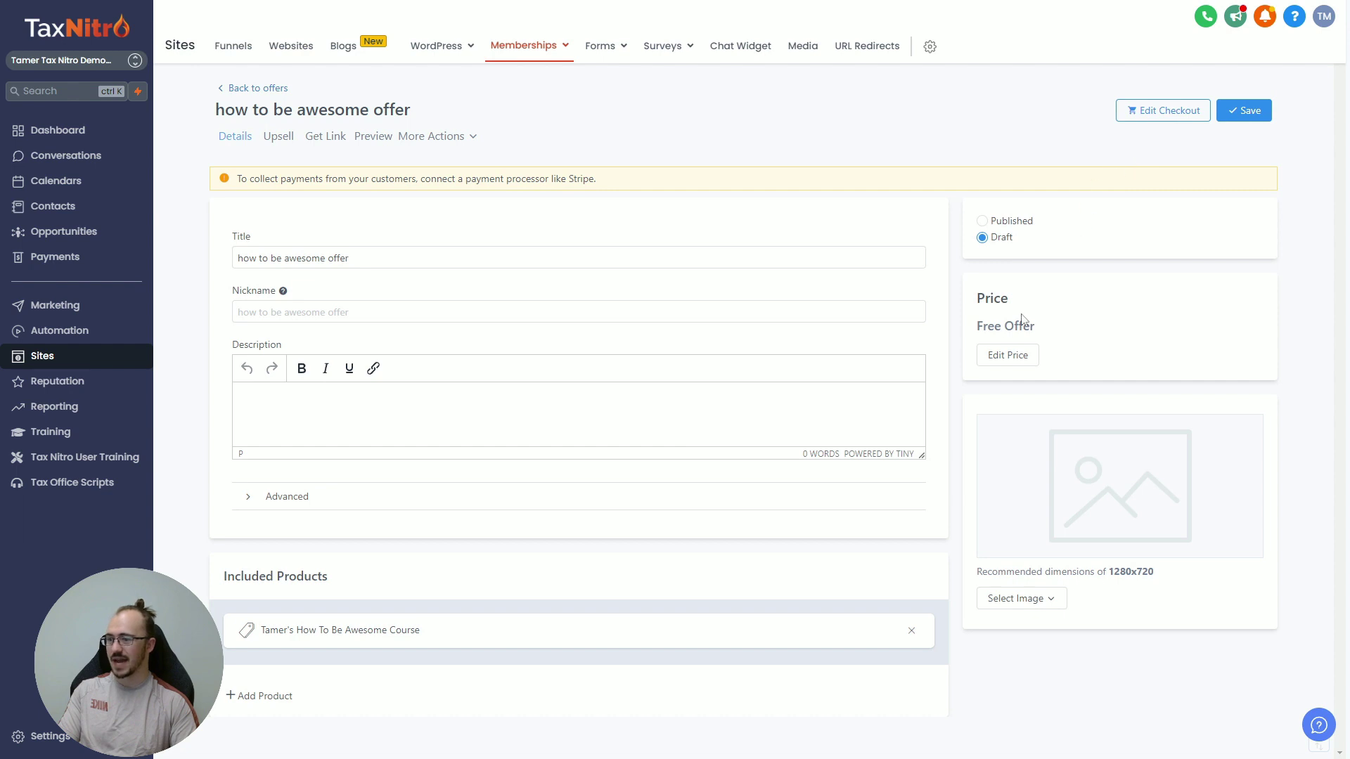
Step: Keep the offer's price as Free and save it as Published
left_click_drag(1054, 328, 976, 327)
left_click(1009, 354)
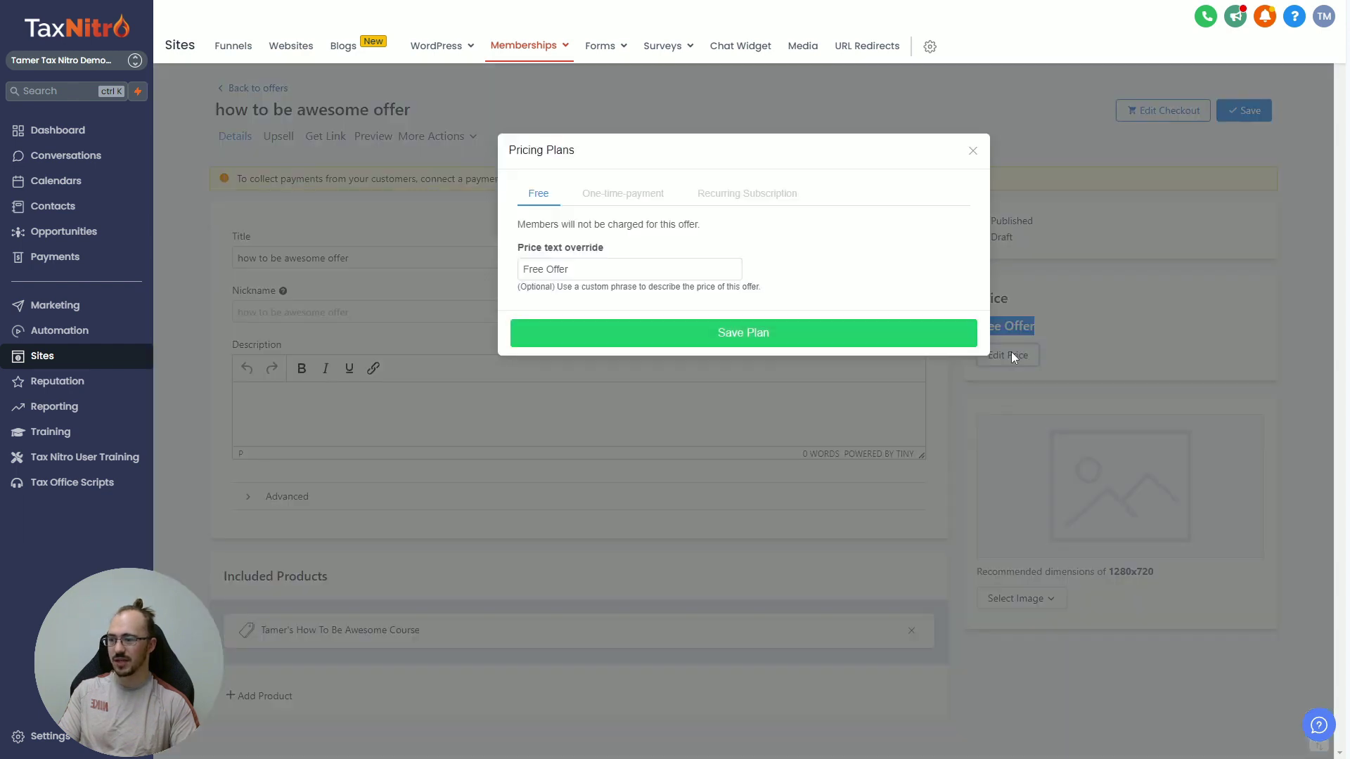
left_click(624, 248)
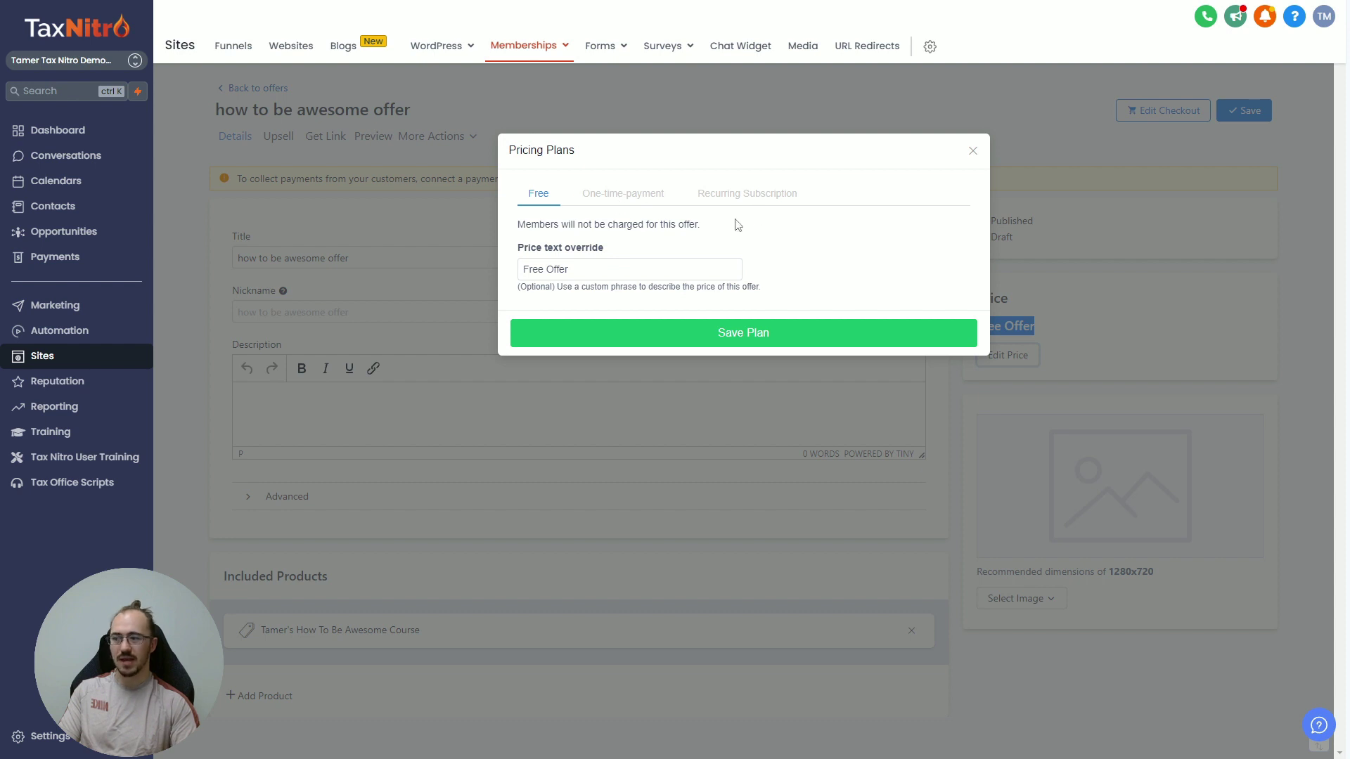
left_click(965, 157)
left_click(986, 317)
left_click(982, 221)
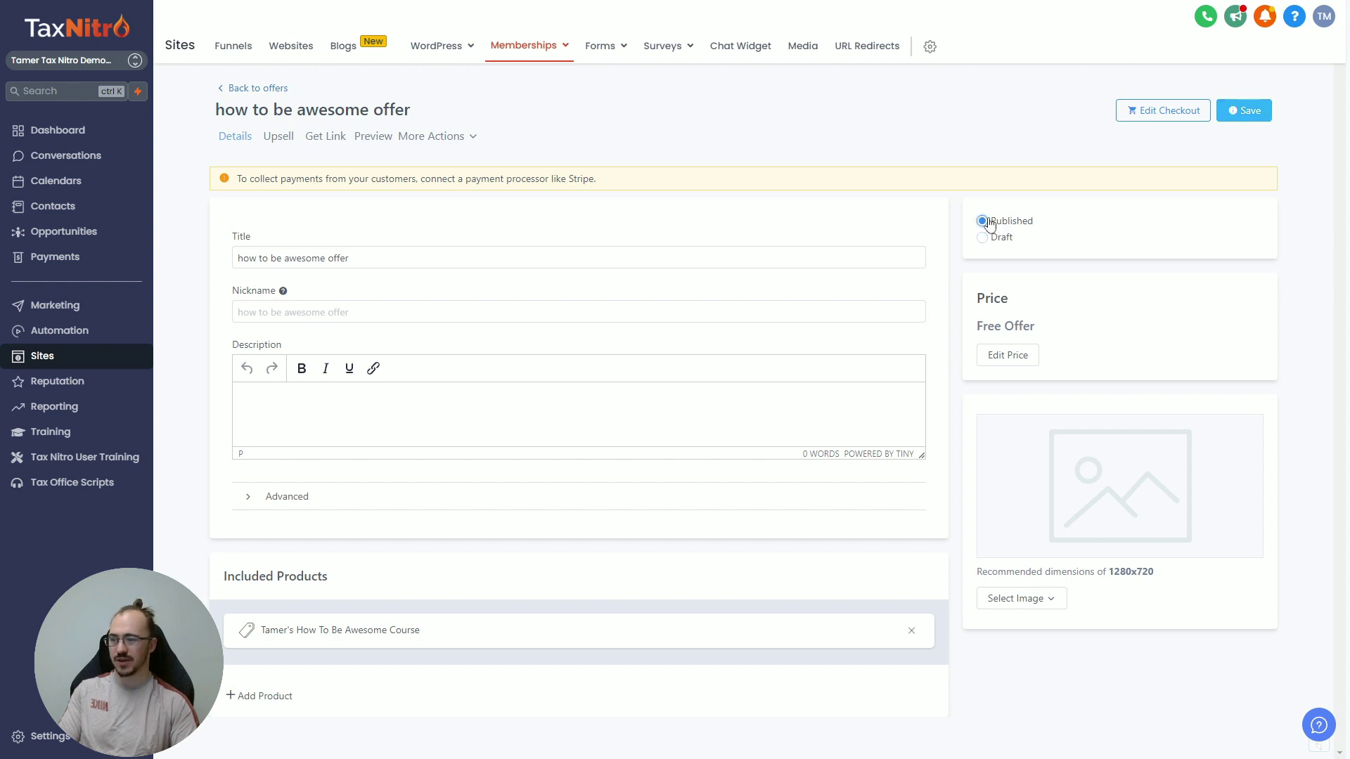
left_click(1239, 114)
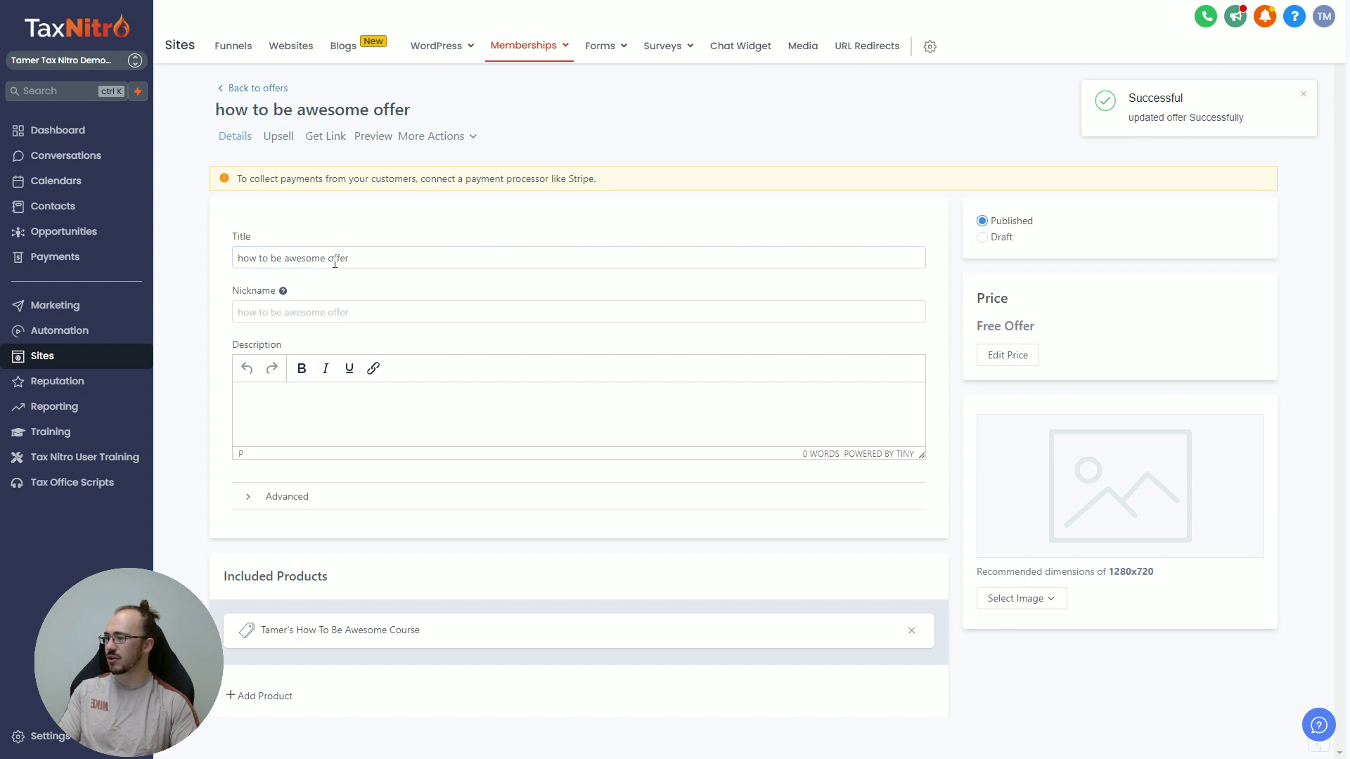
Step: Capitalise the offer title to 'How to be awesome offer'
left_click(307, 254)
left_click(247, 260)
key("BackSpace")
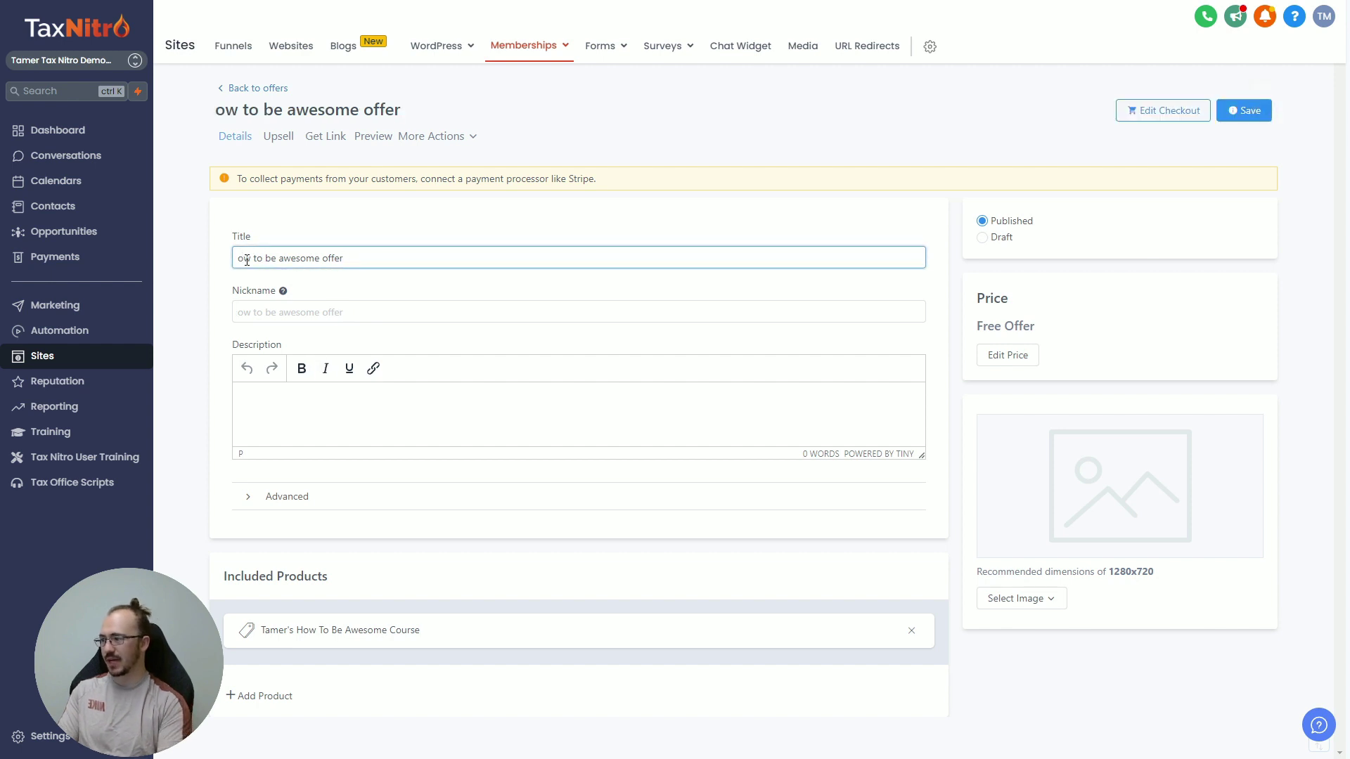
type("H")
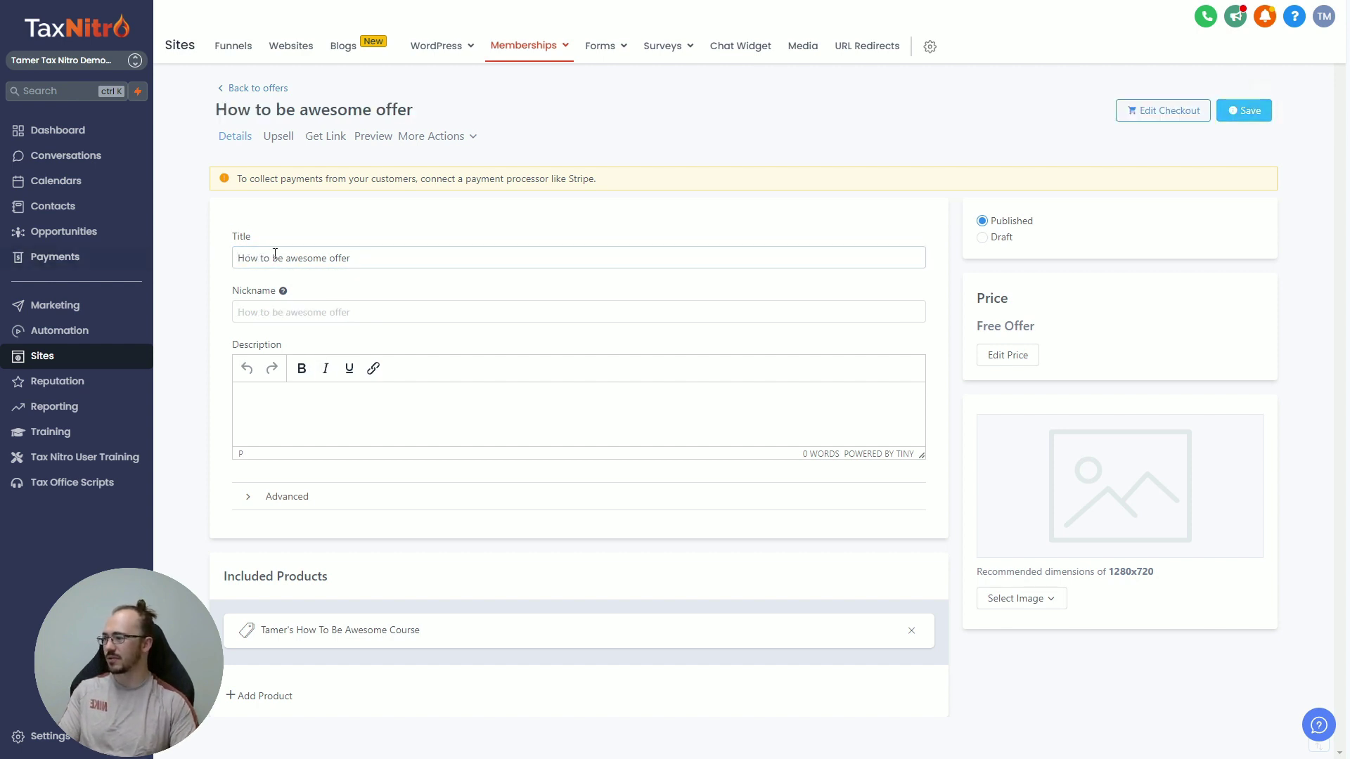
triple_click(276, 253)
left_click(347, 223)
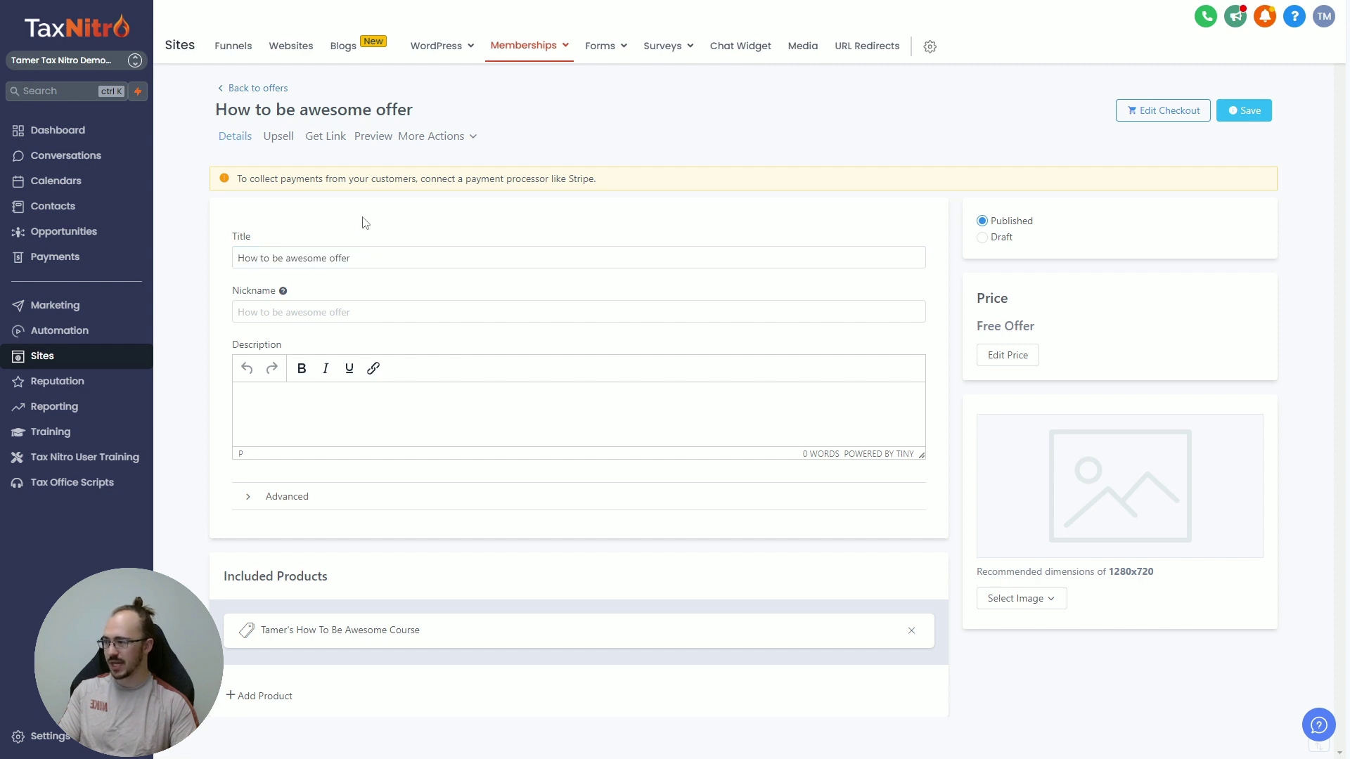
Step: Add the description 'How to be awesome 101' and save the offer
left_click(314, 397)
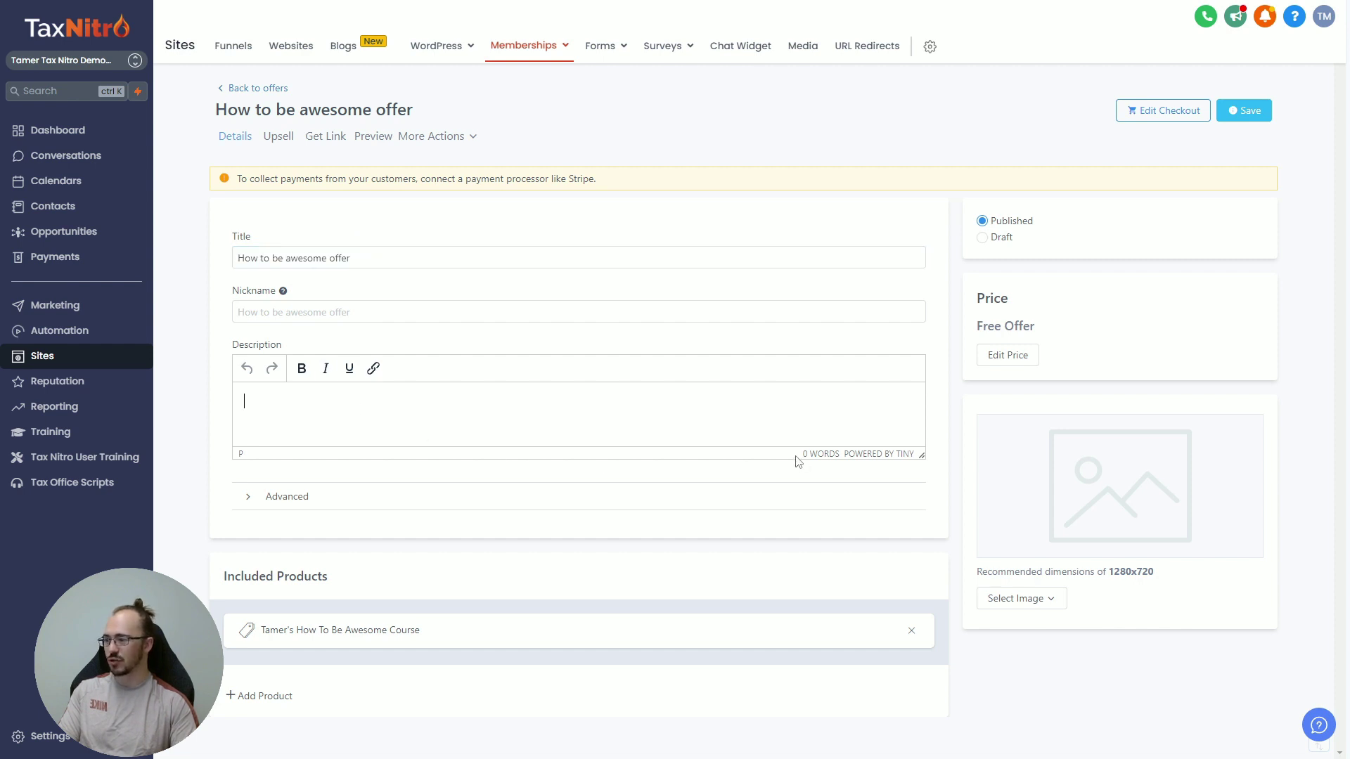
type("How to be awe")
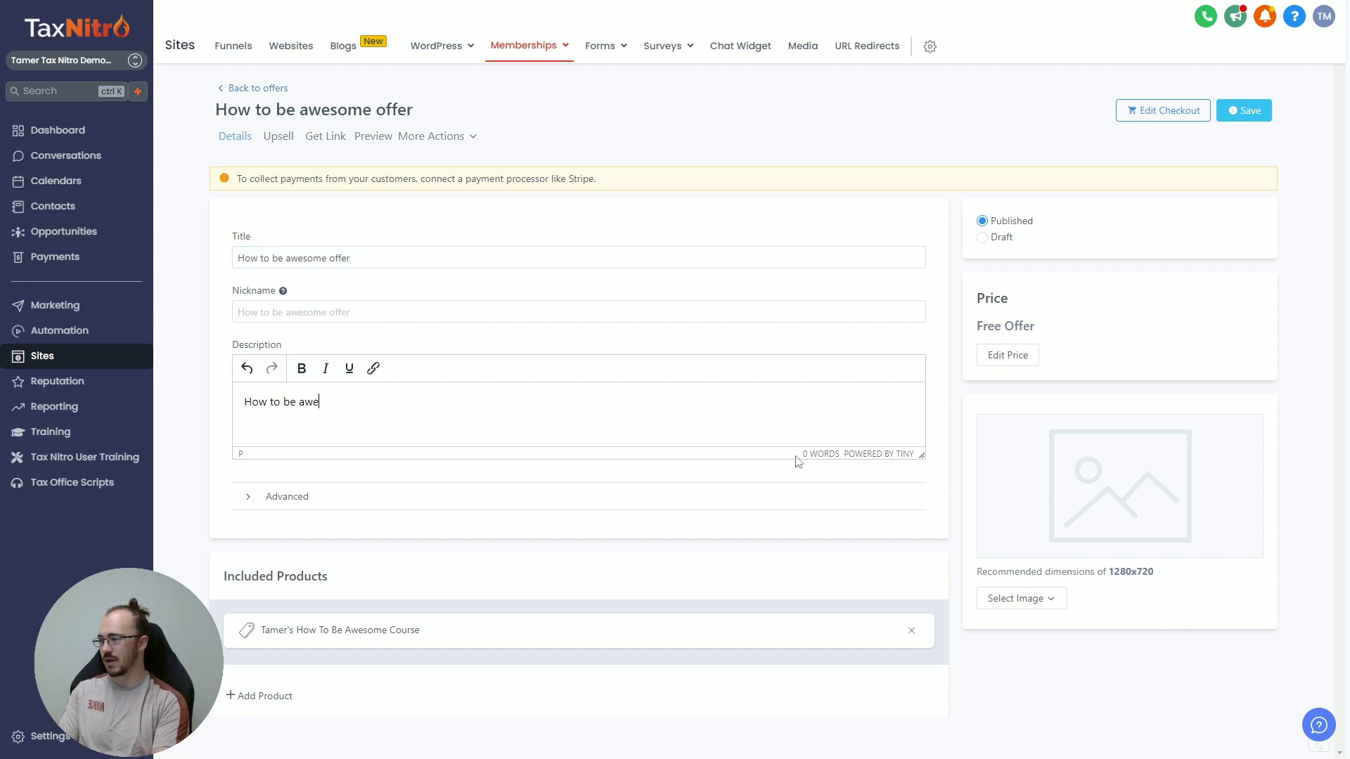
type("some 101")
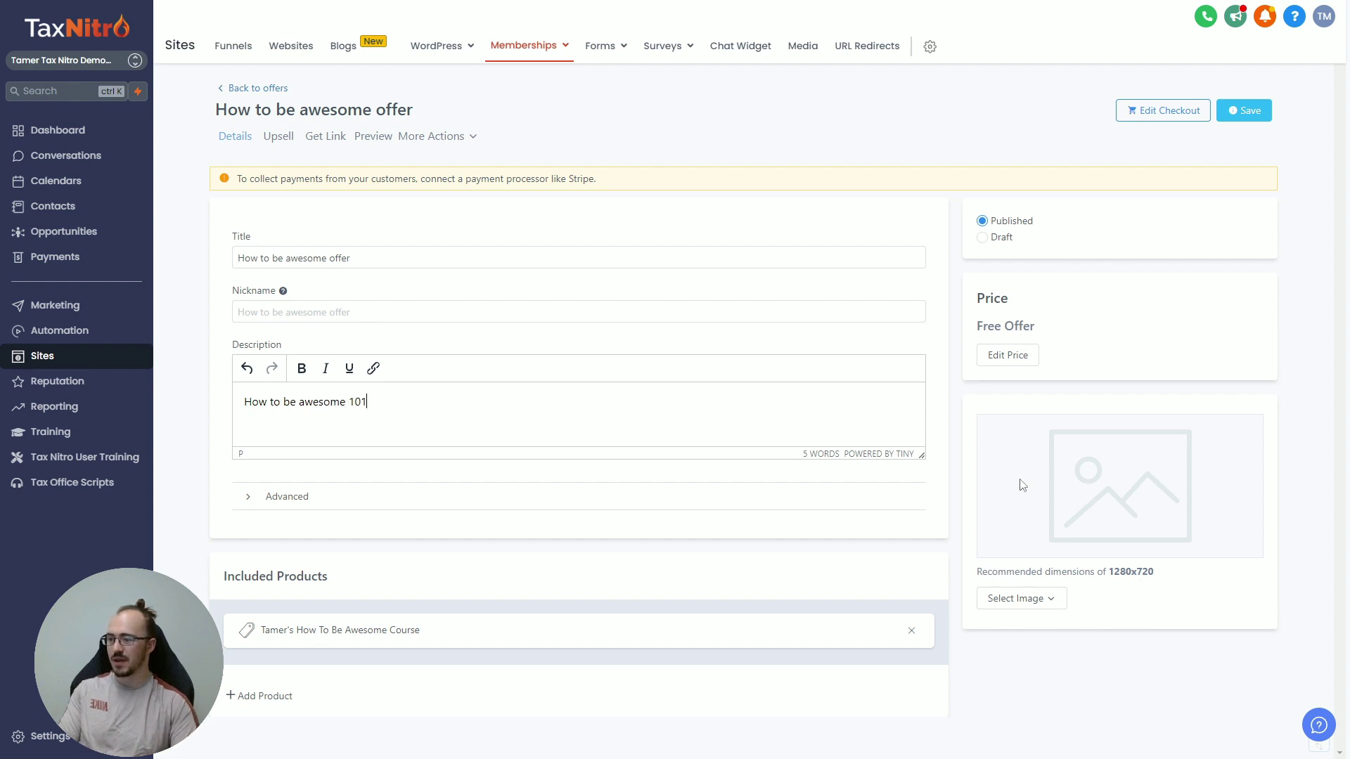
left_click_drag(1179, 586, 1008, 493)
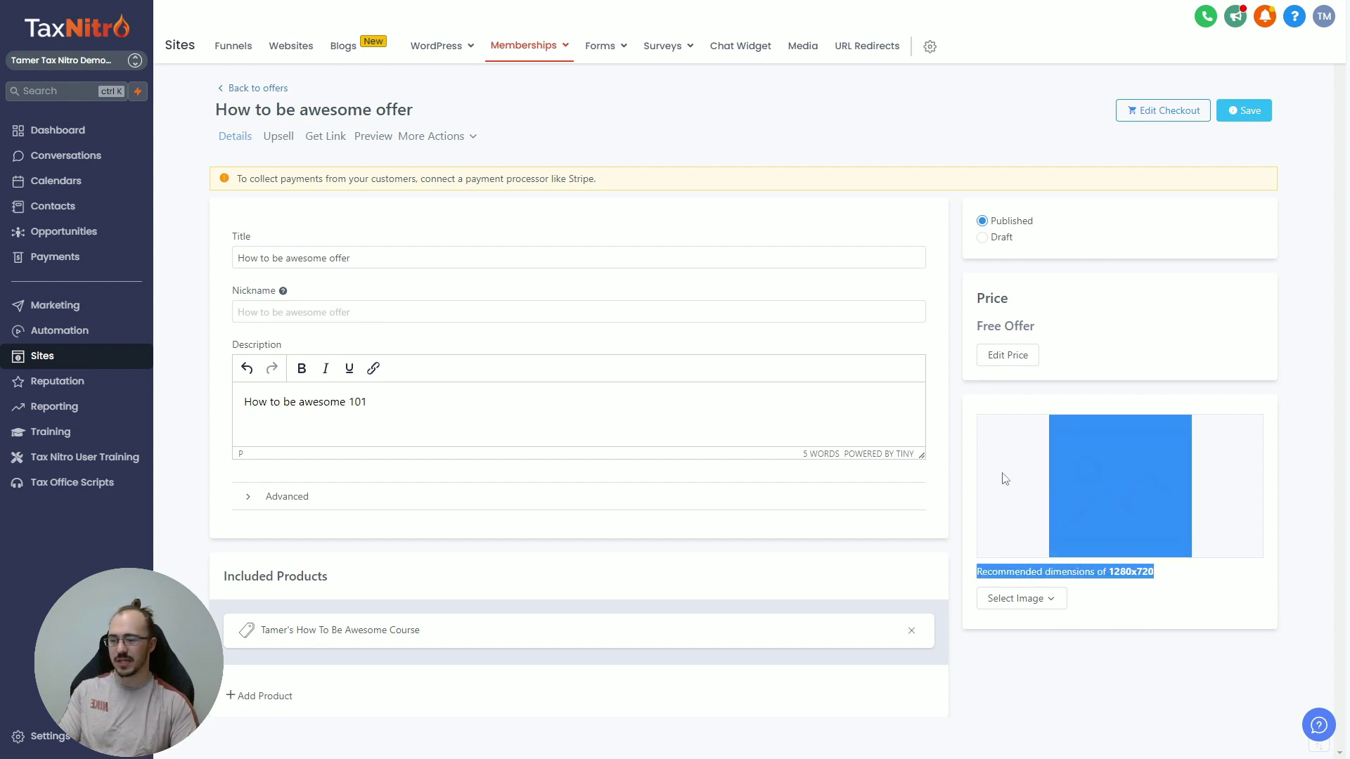
left_click(1006, 478)
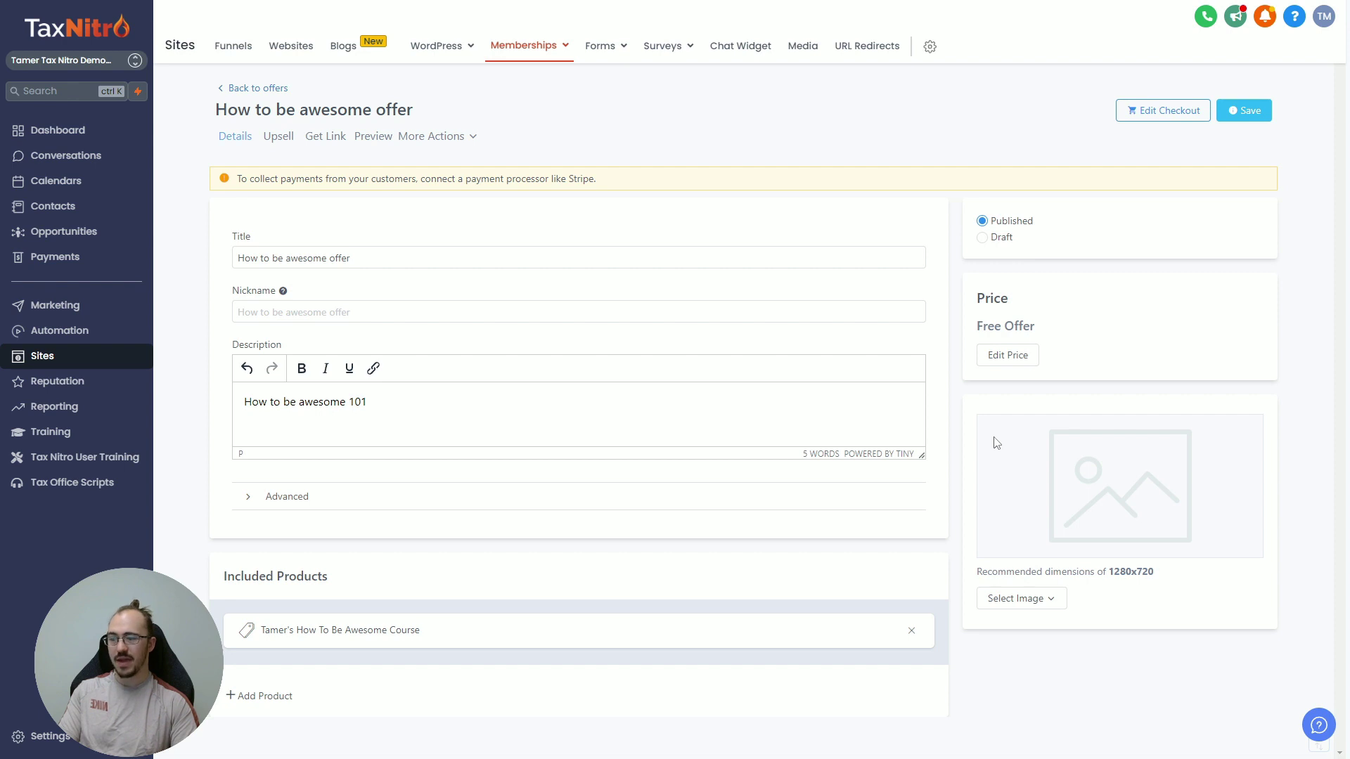
left_click(1235, 114)
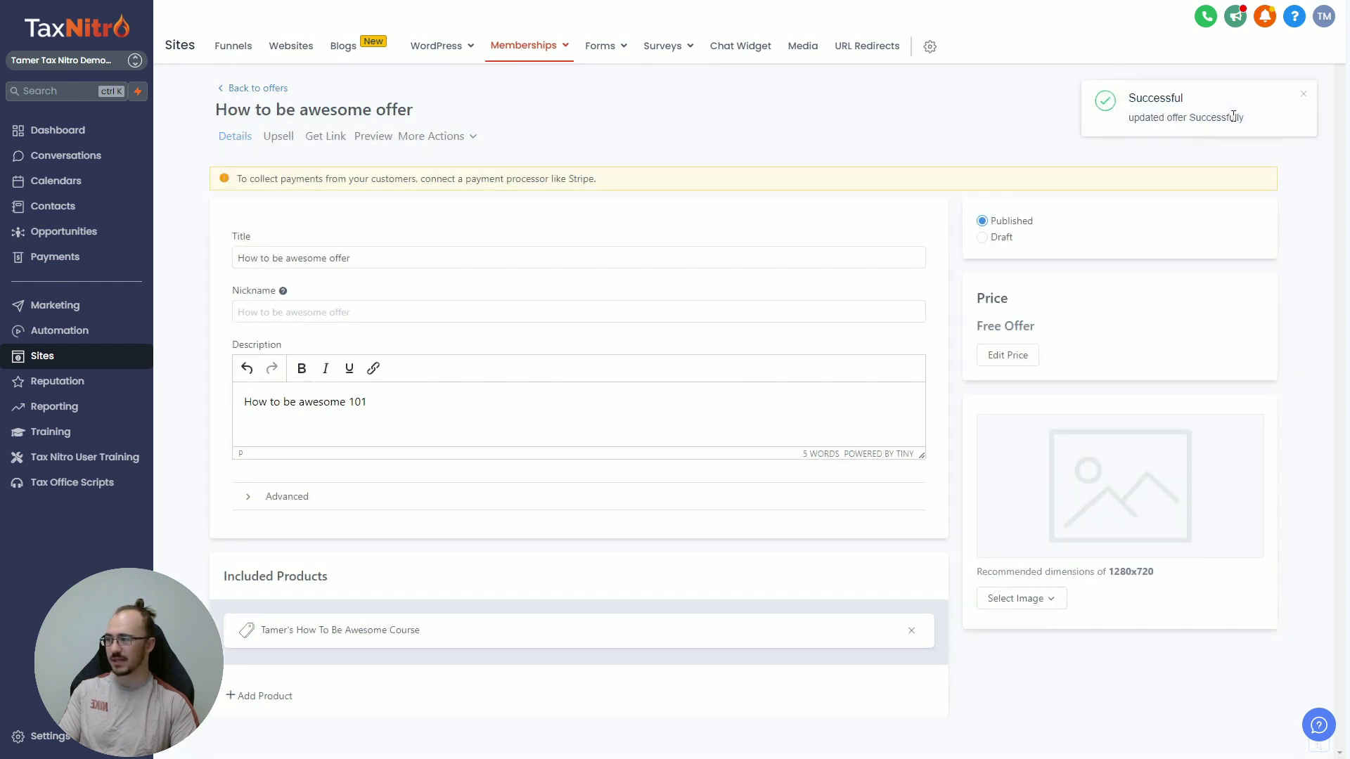
left_click(1304, 96)
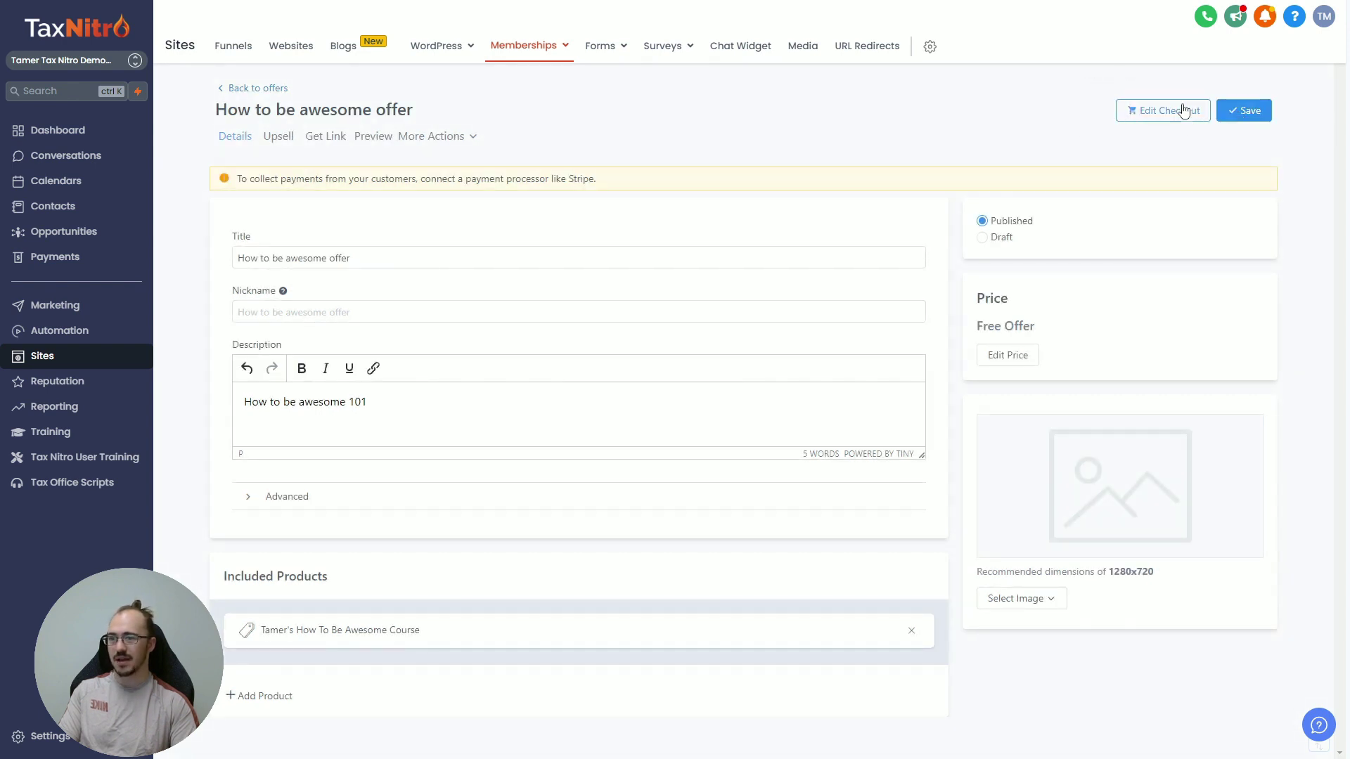
left_click(1156, 115)
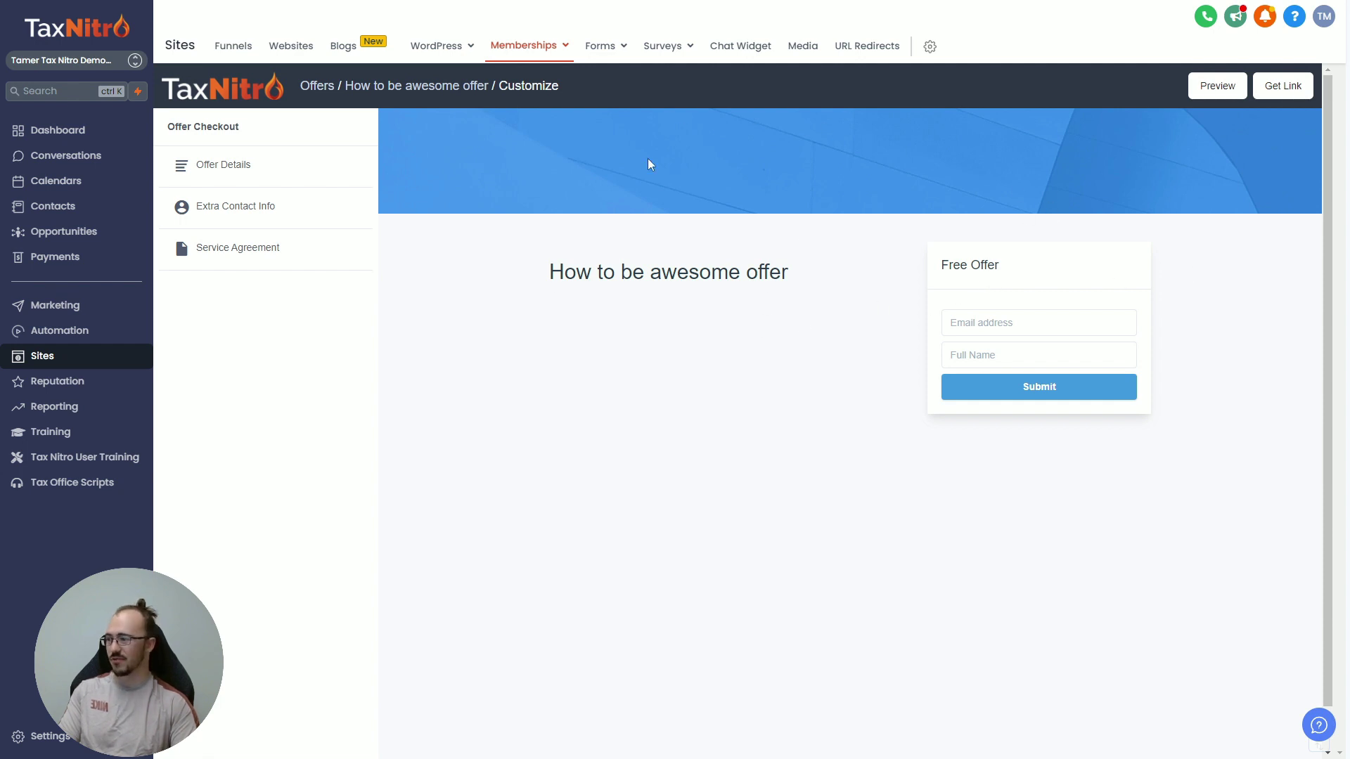
left_click(227, 167)
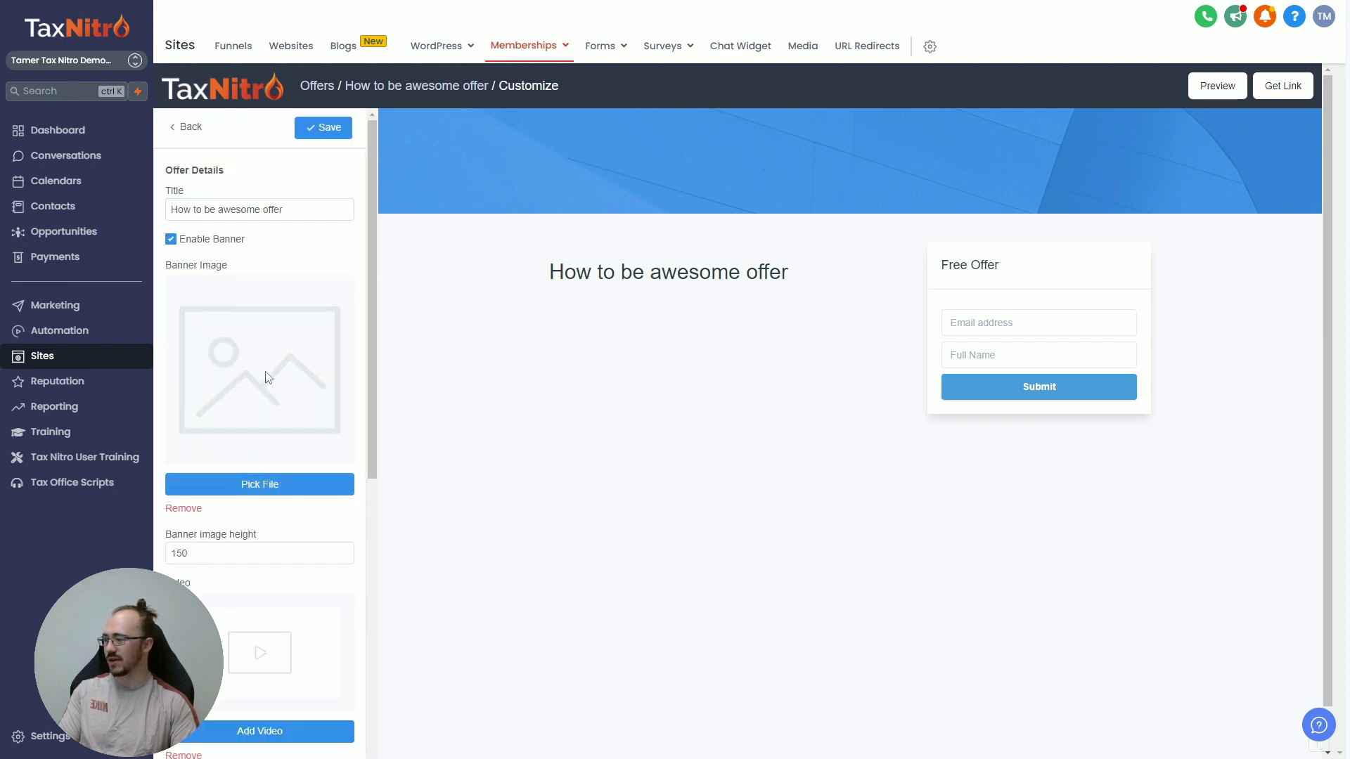
scroll(265, 376, "down", 3)
scroll(208, 448, "down", 1)
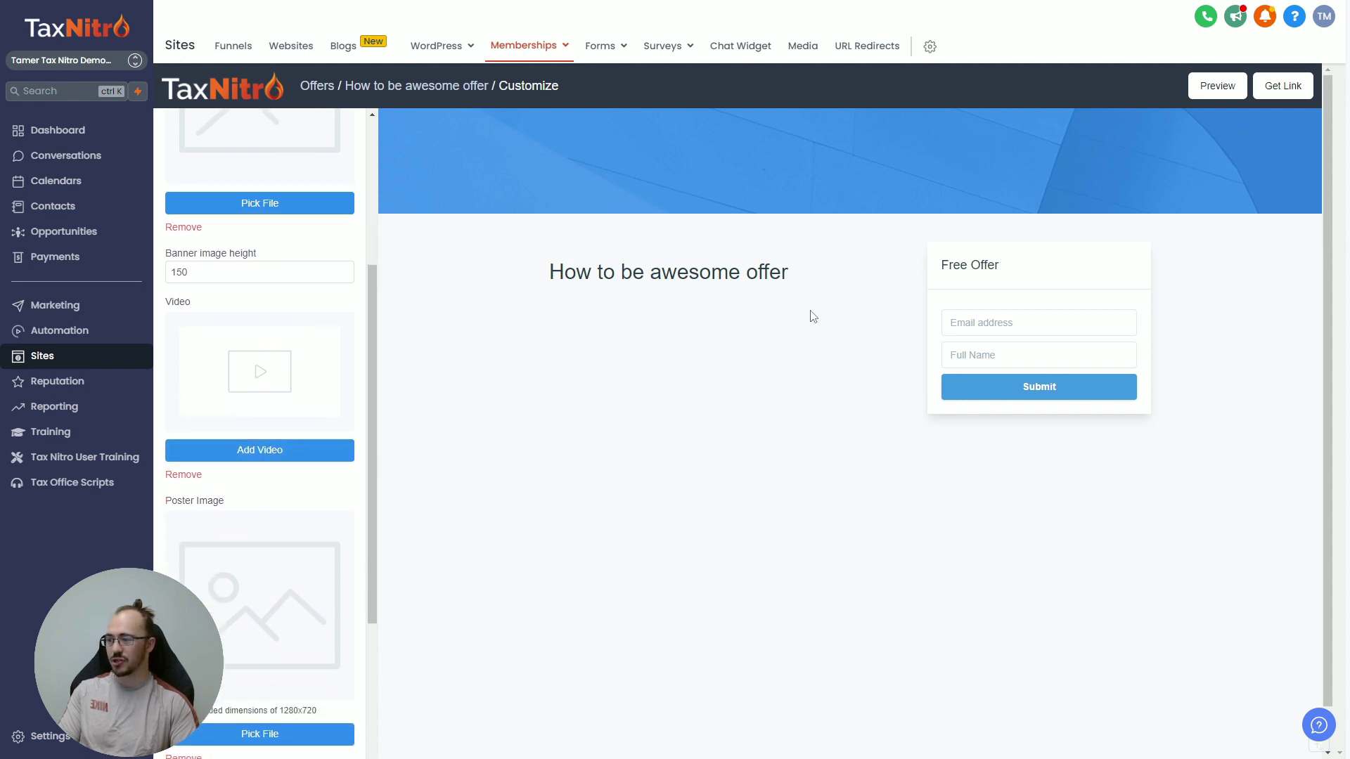
scroll(244, 398, "down", 3)
scroll(310, 359, "down", 2)
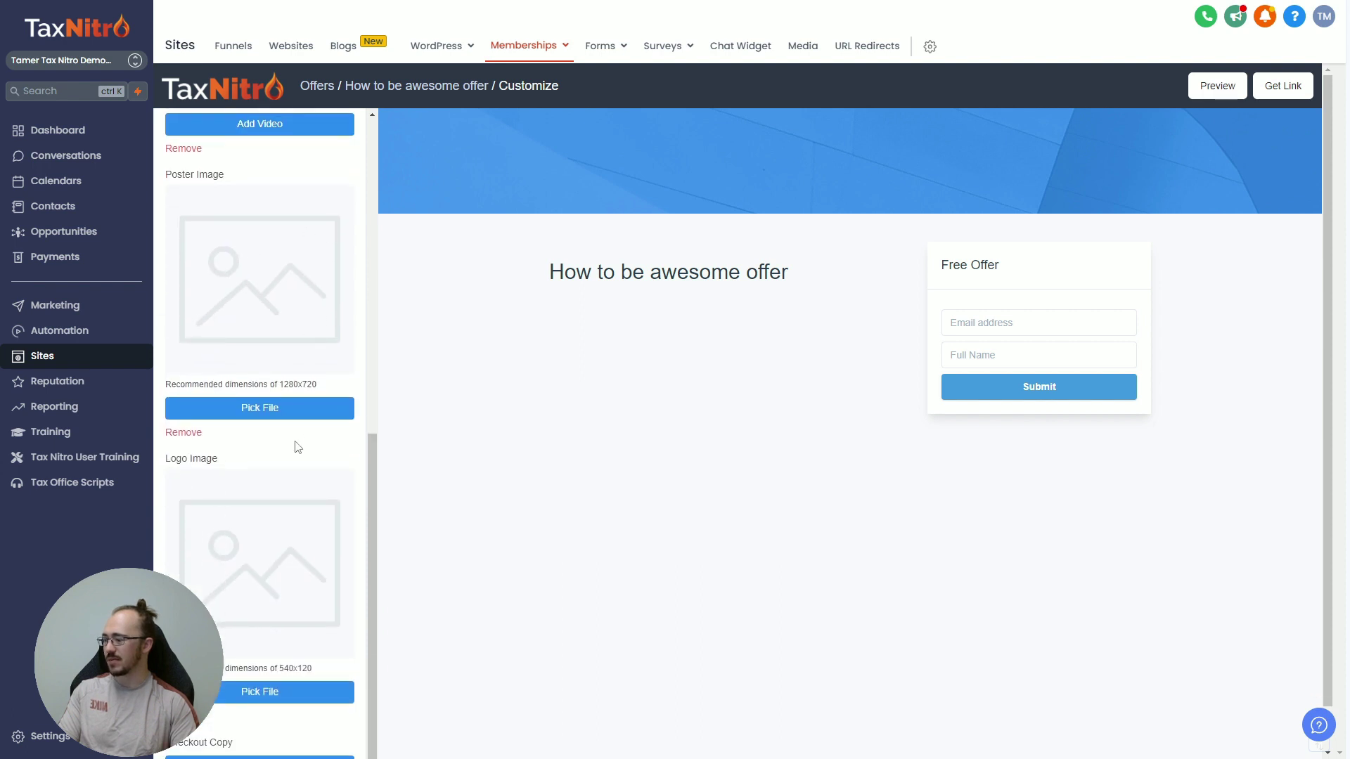
scroll(295, 574, "down", 1)
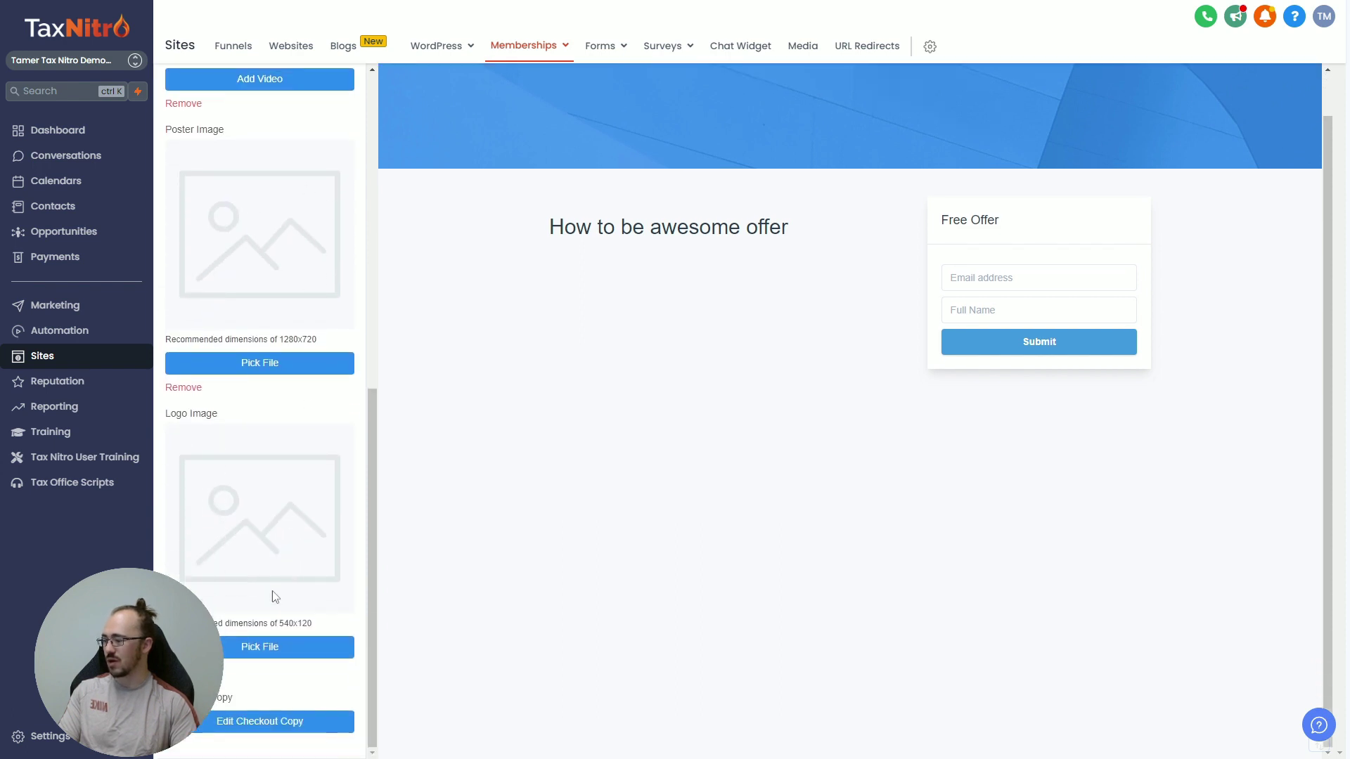
Step: Set the checkout description to 'Why you should sign up for my awesome course!' and save
left_click(273, 725)
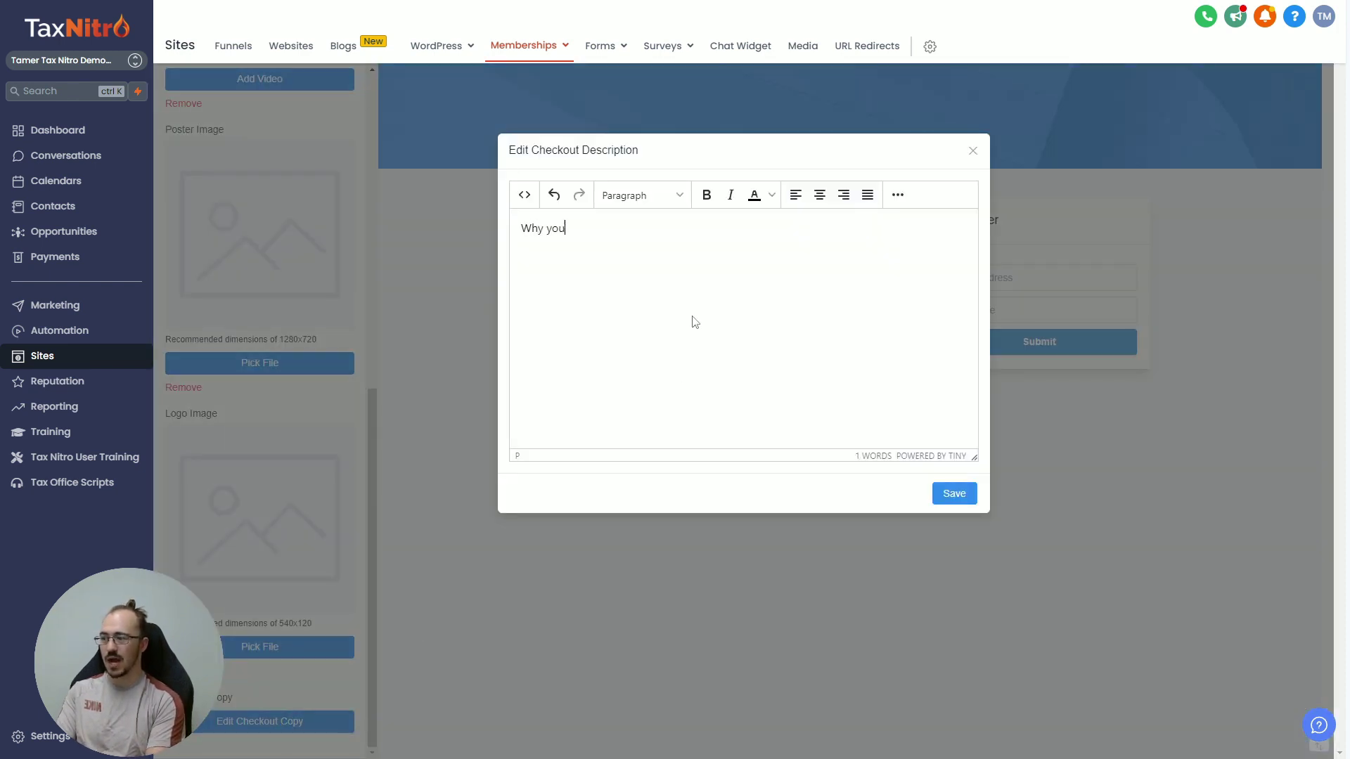
type("Why you should sign up for m")
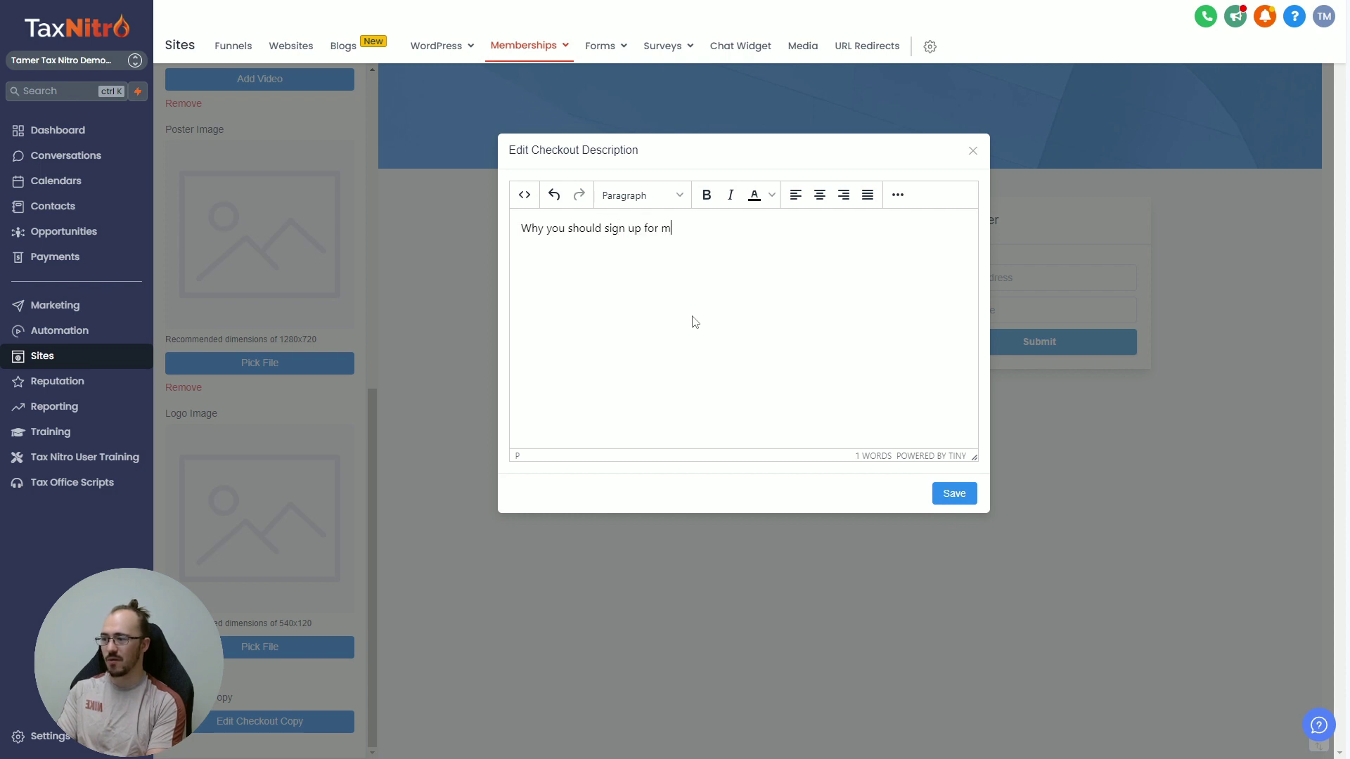
type("y awesome coruse")
key("BackSpace")
key("BackSpace")
type("se!")
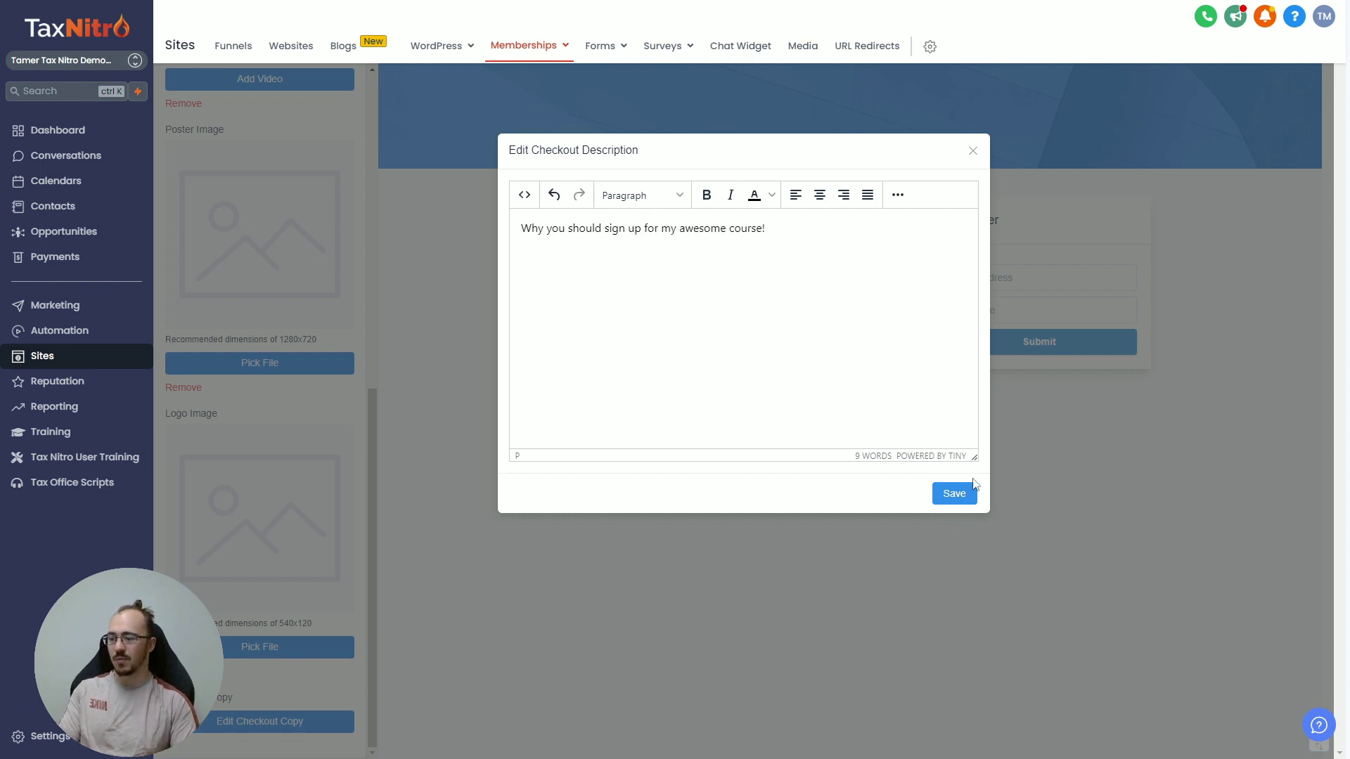
left_click(960, 494)
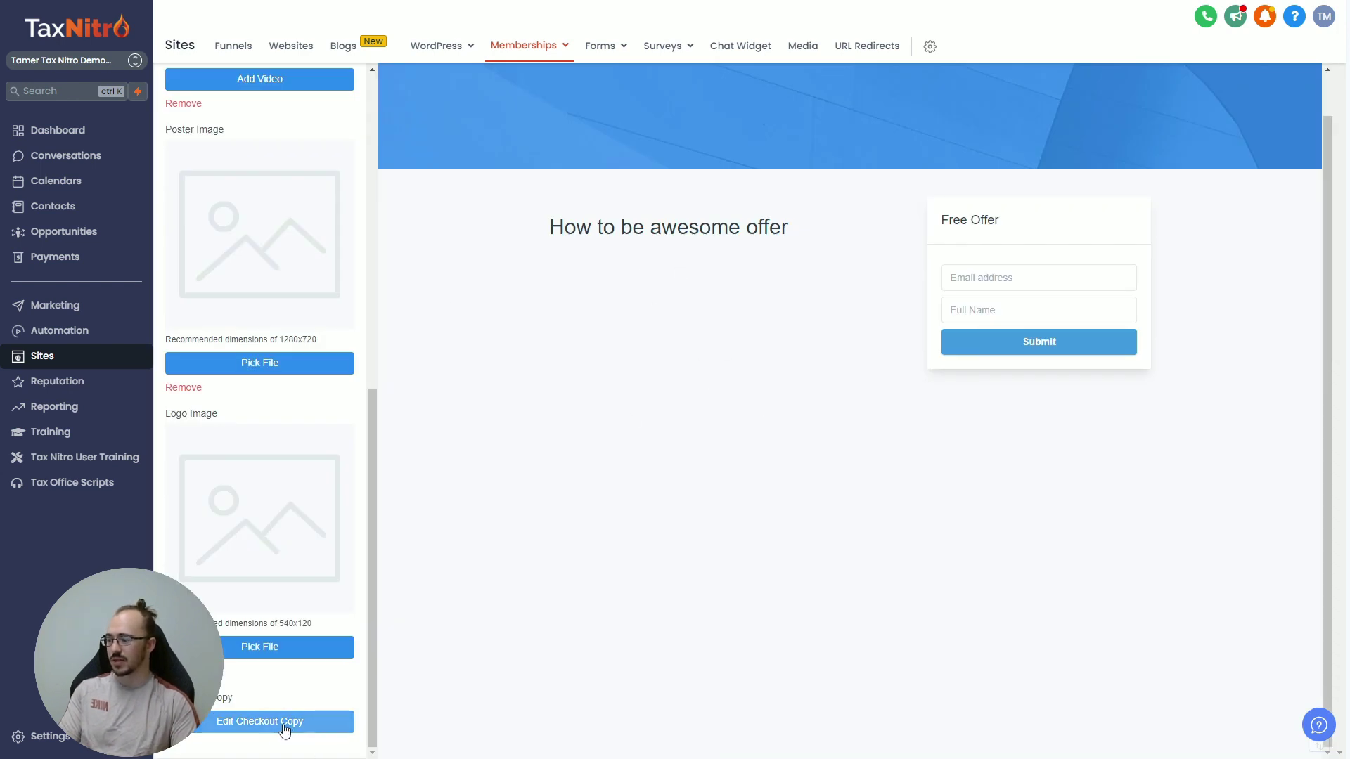
scroll(286, 684, "up", 10)
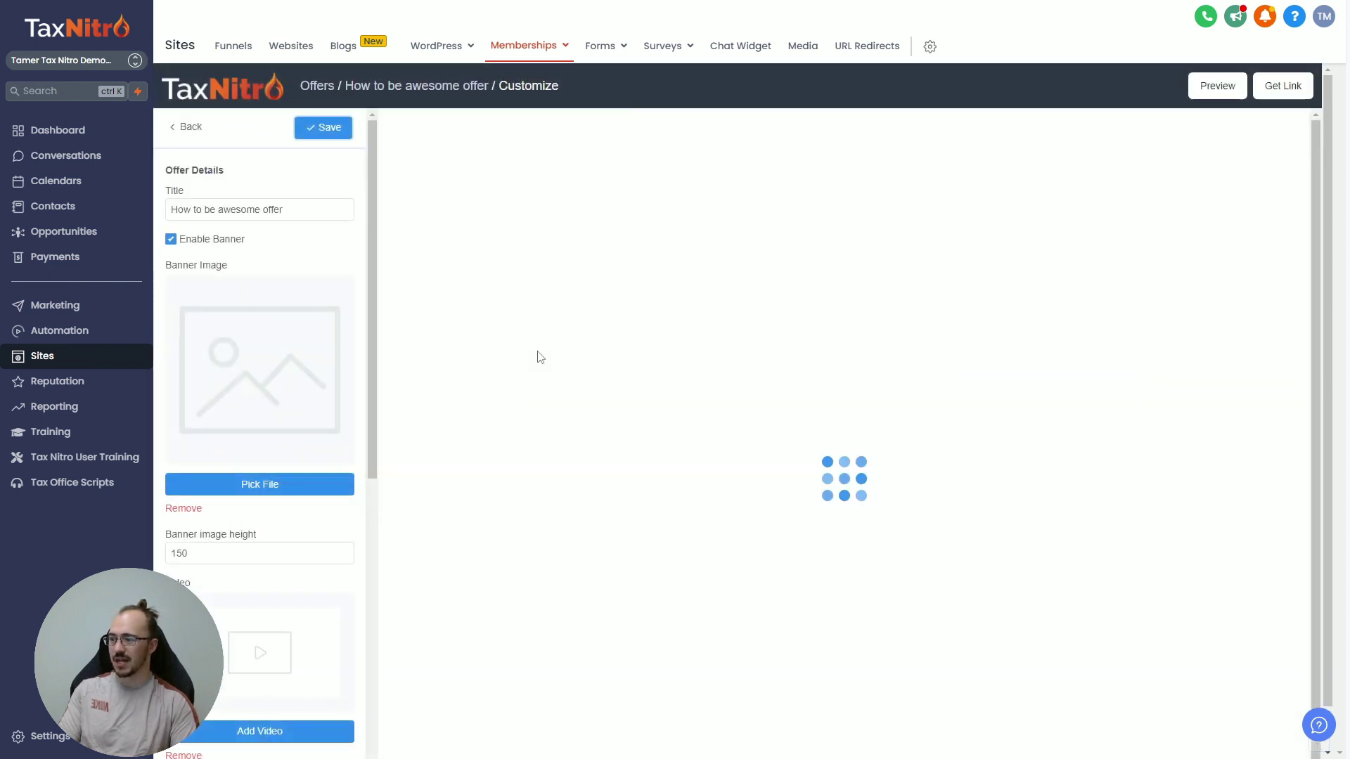
Step: Check the new description in the preview, then return to the Offer Checkout sections
left_click_drag(841, 325, 549, 325)
left_click(641, 428)
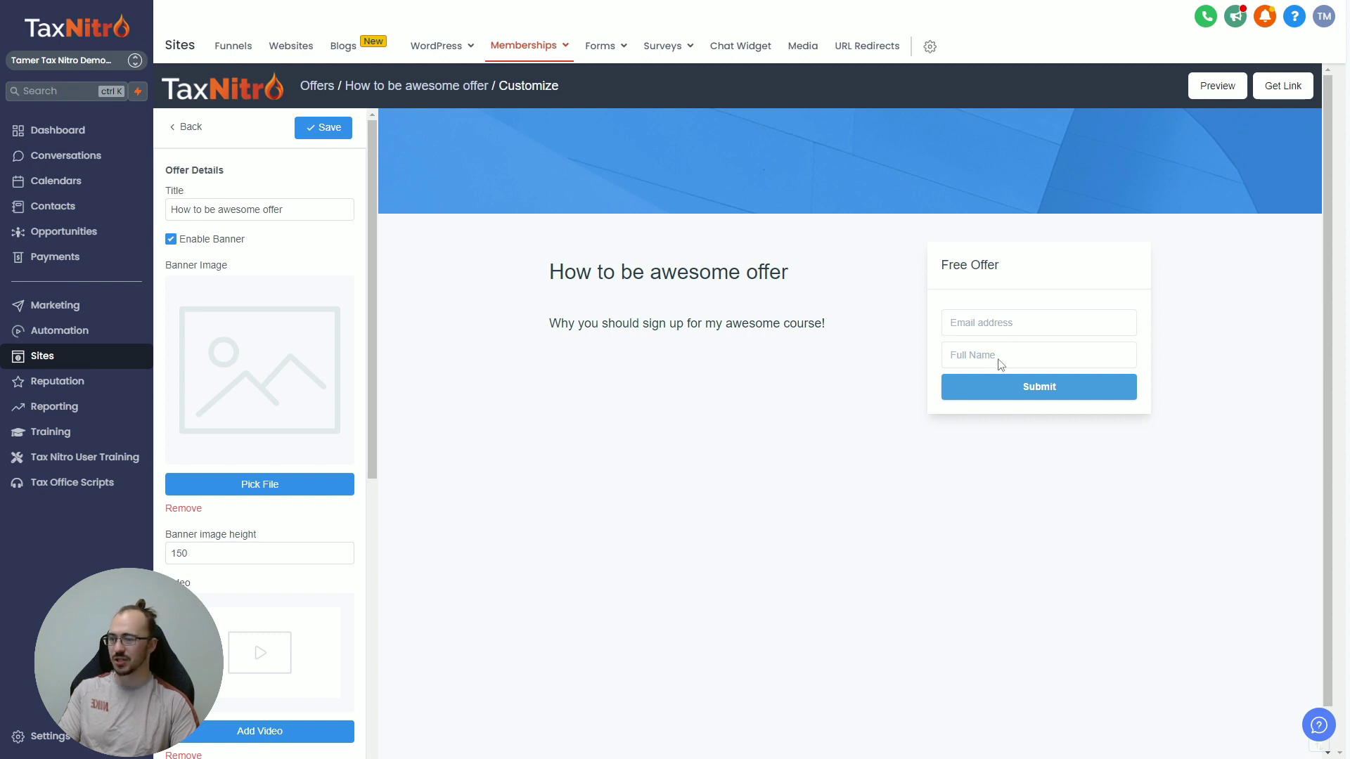
left_click(187, 127)
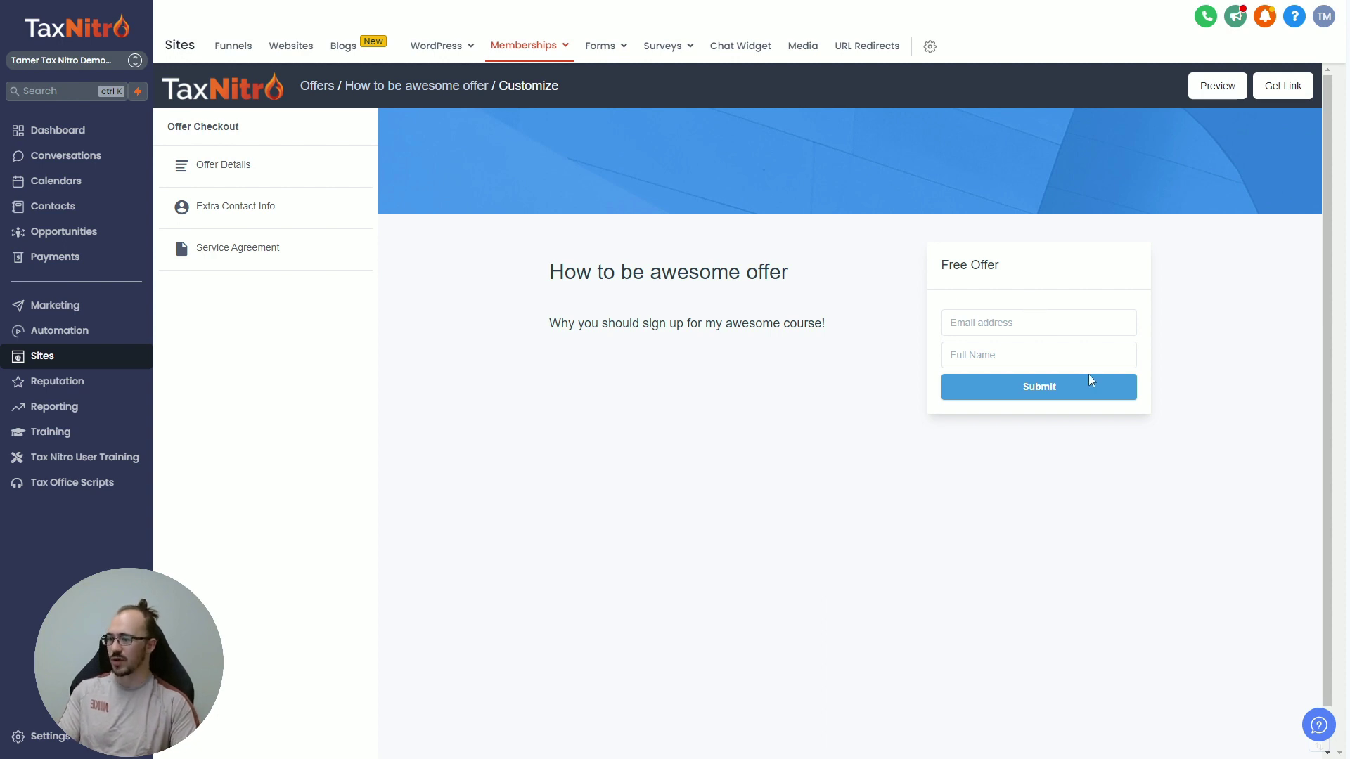
Step: Collect phone number but not address at checkout, save, and copy the offer link
left_click(253, 209)
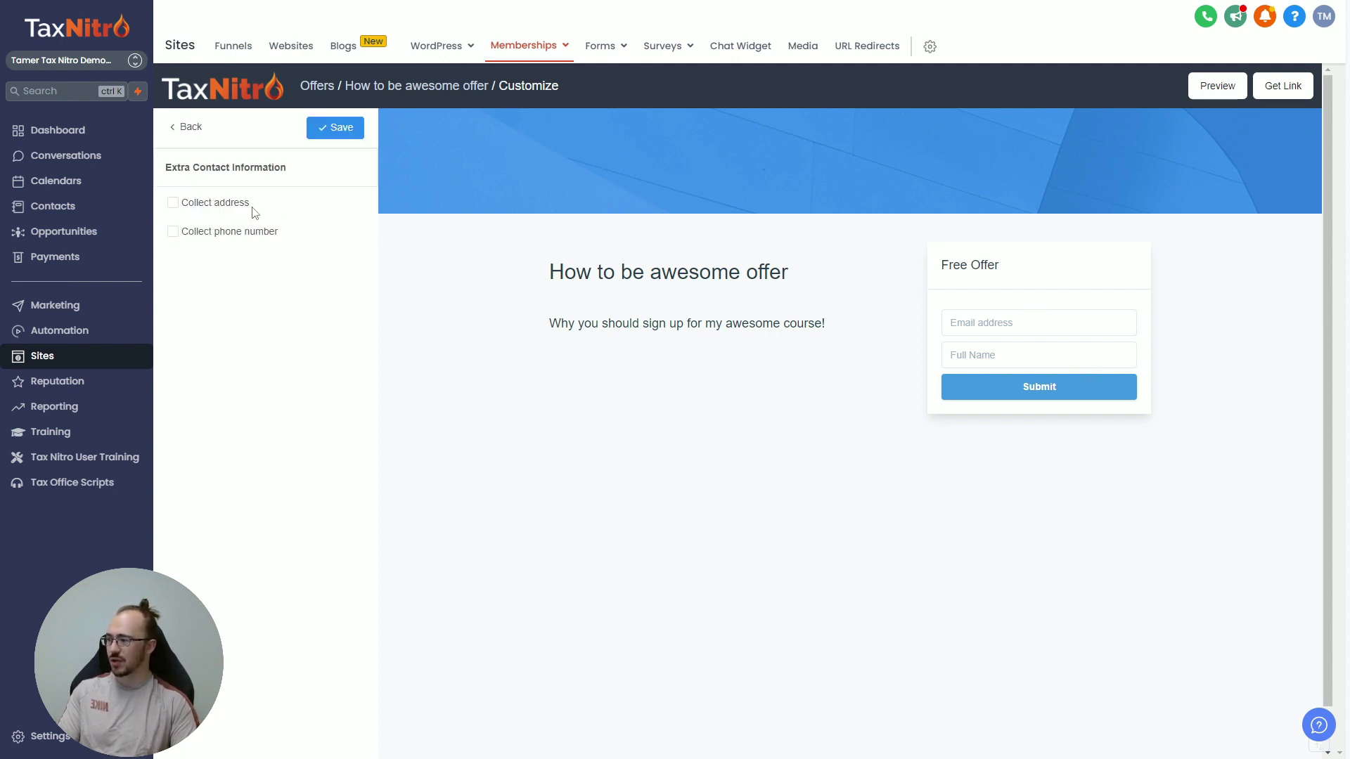
left_click(173, 203)
left_click(173, 233)
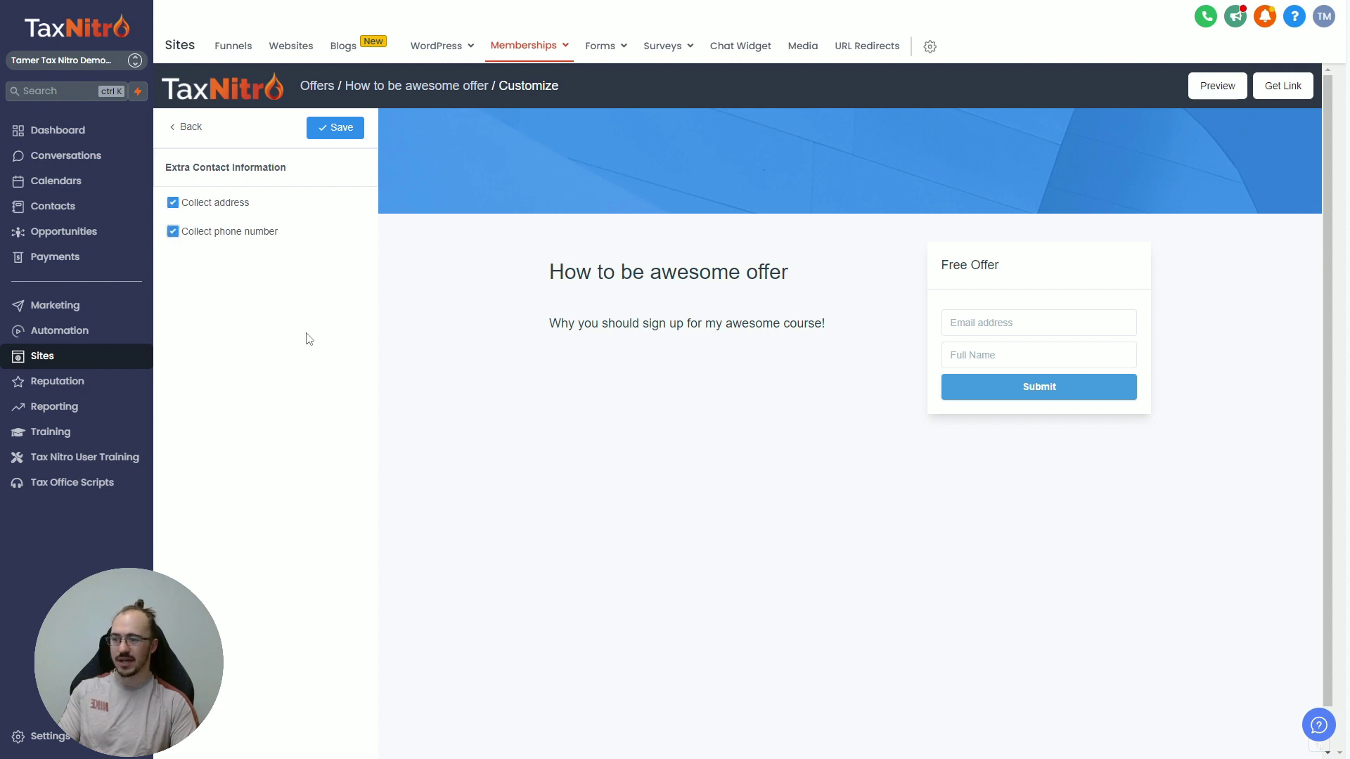
left_click(331, 129)
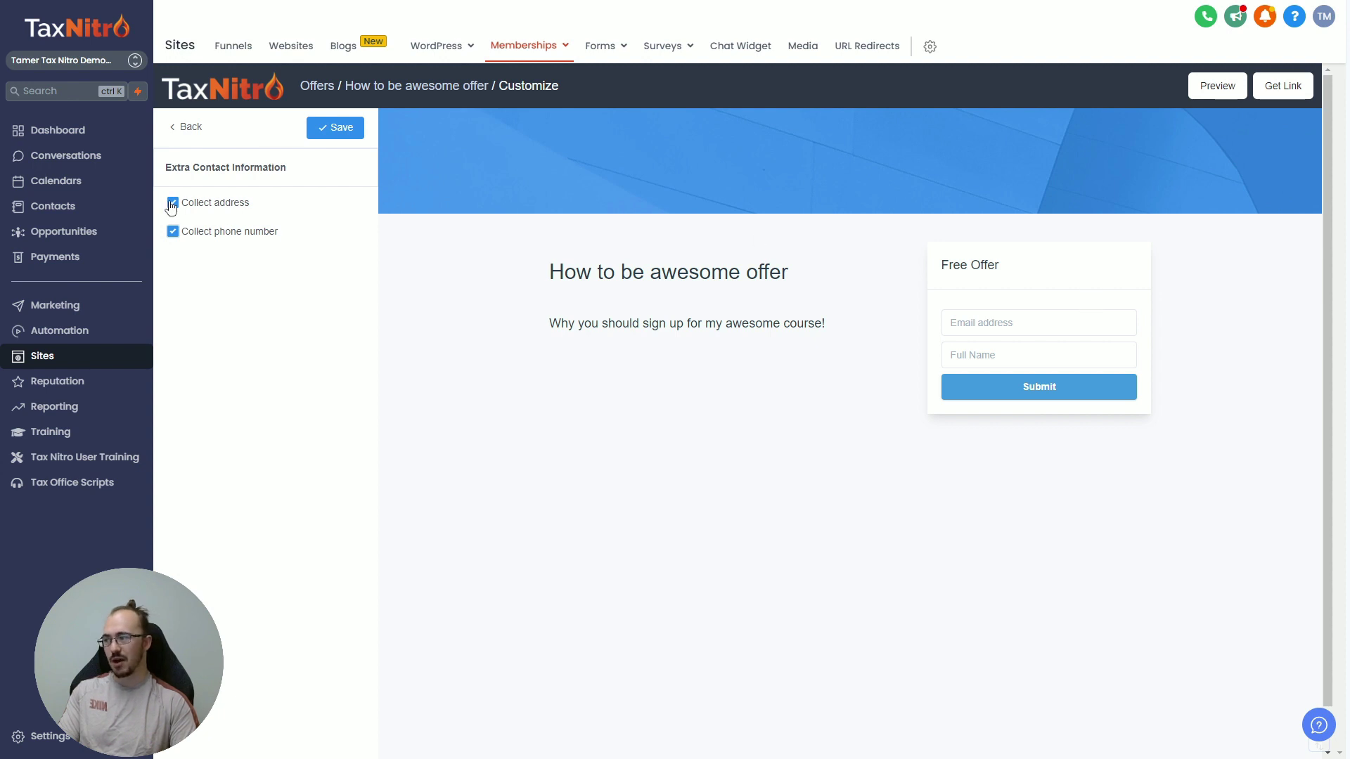
left_click(334, 130)
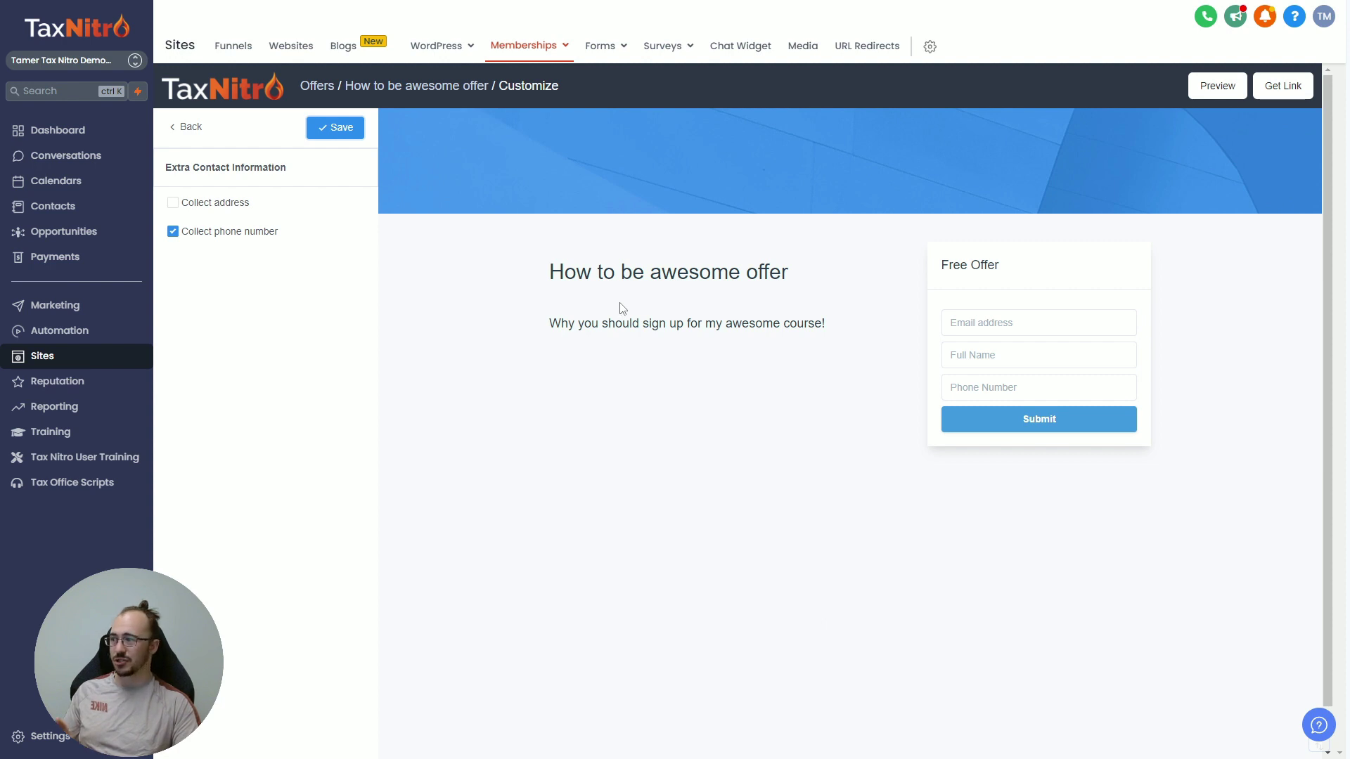
left_click(1292, 87)
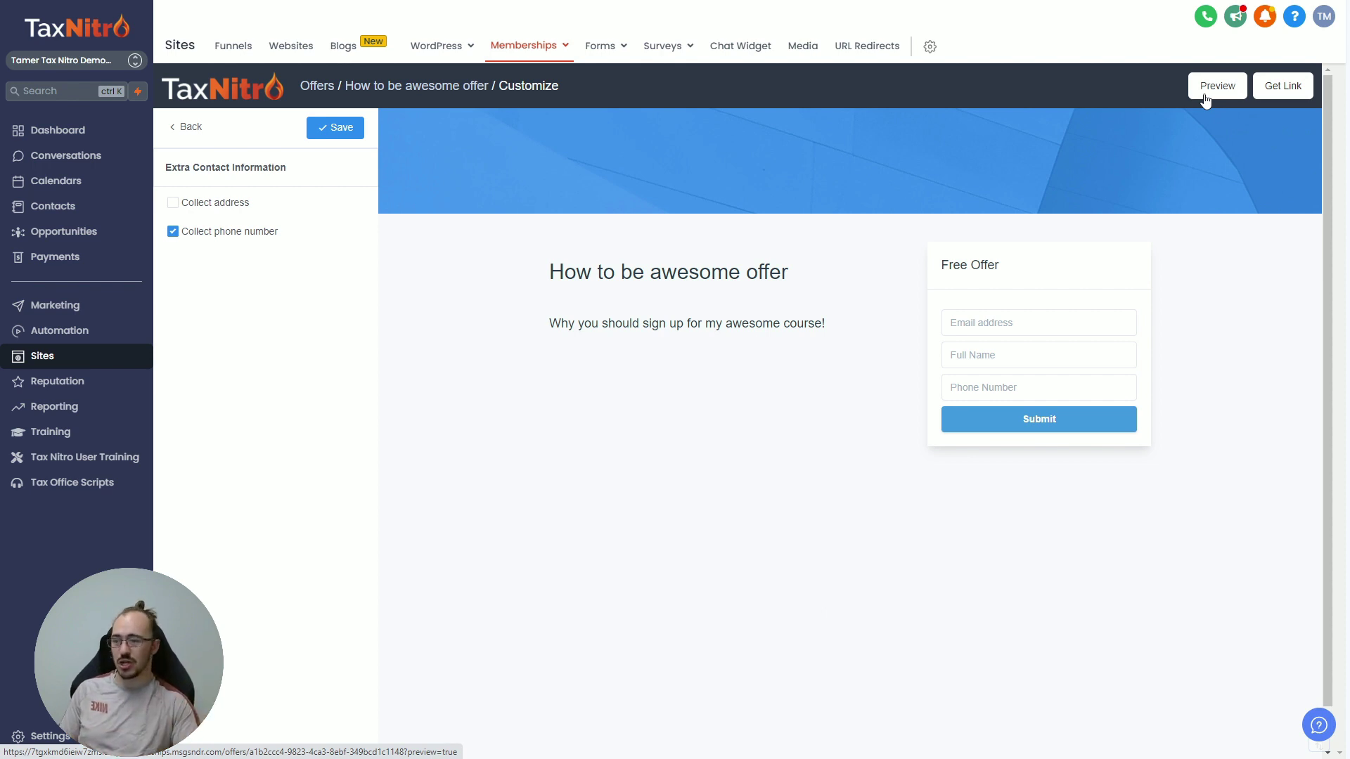
Step: Save the contact info settings again and go to the membership settings page
left_click(360, 131)
left_click(187, 129)
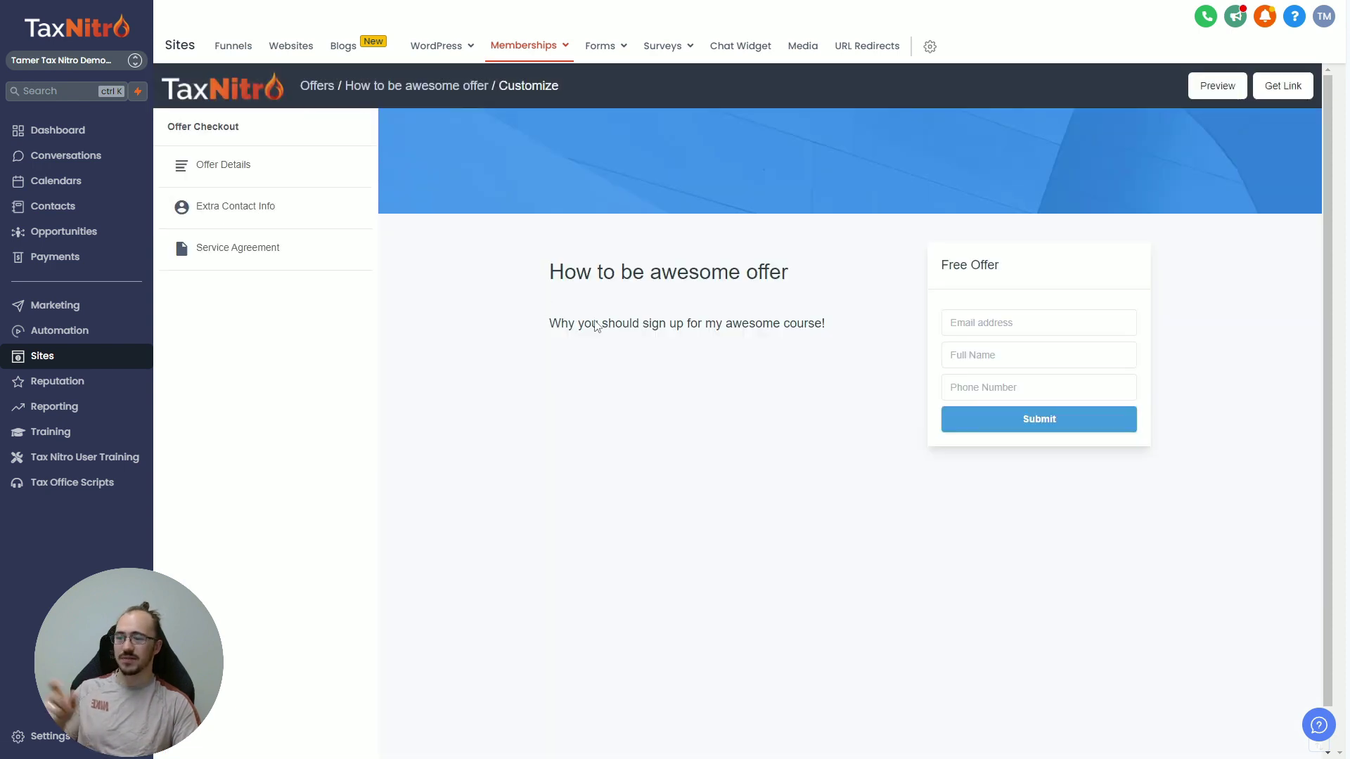
left_click(516, 47)
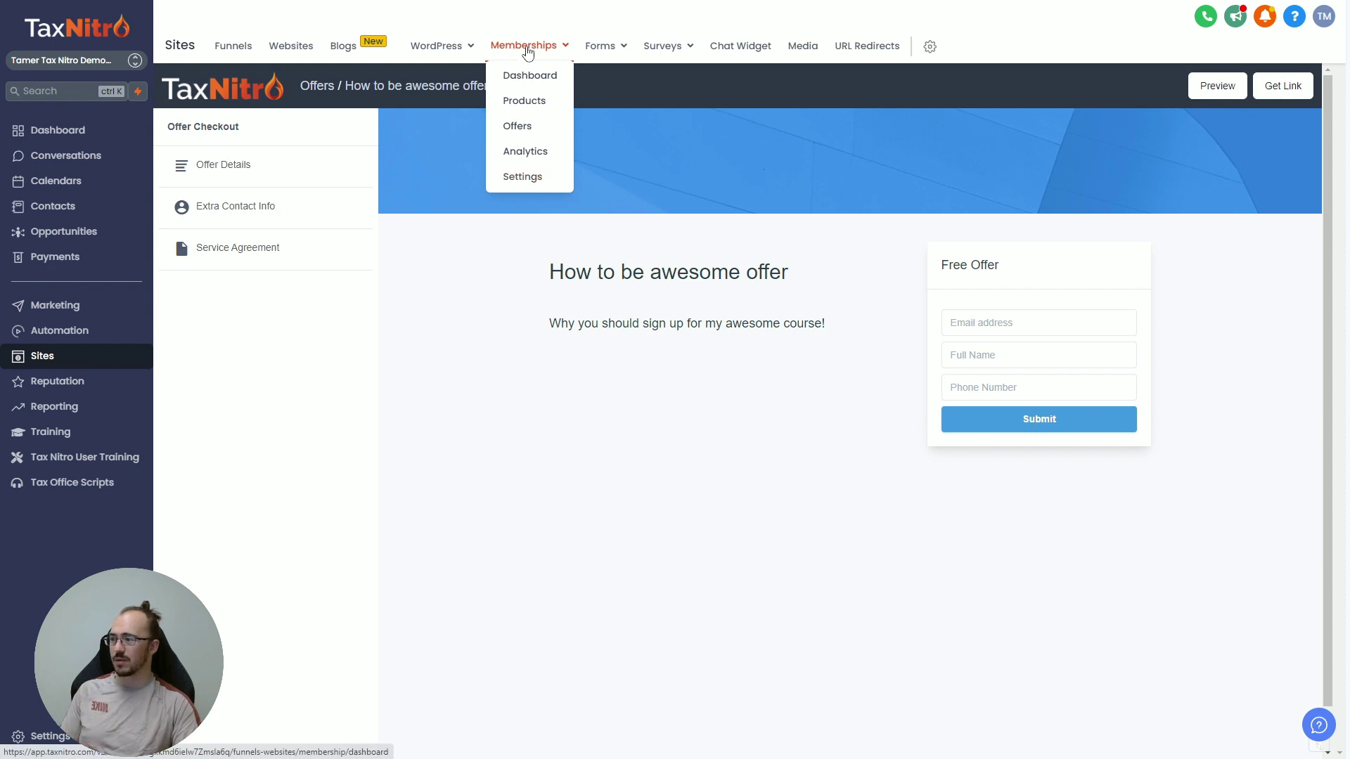
left_click(523, 180)
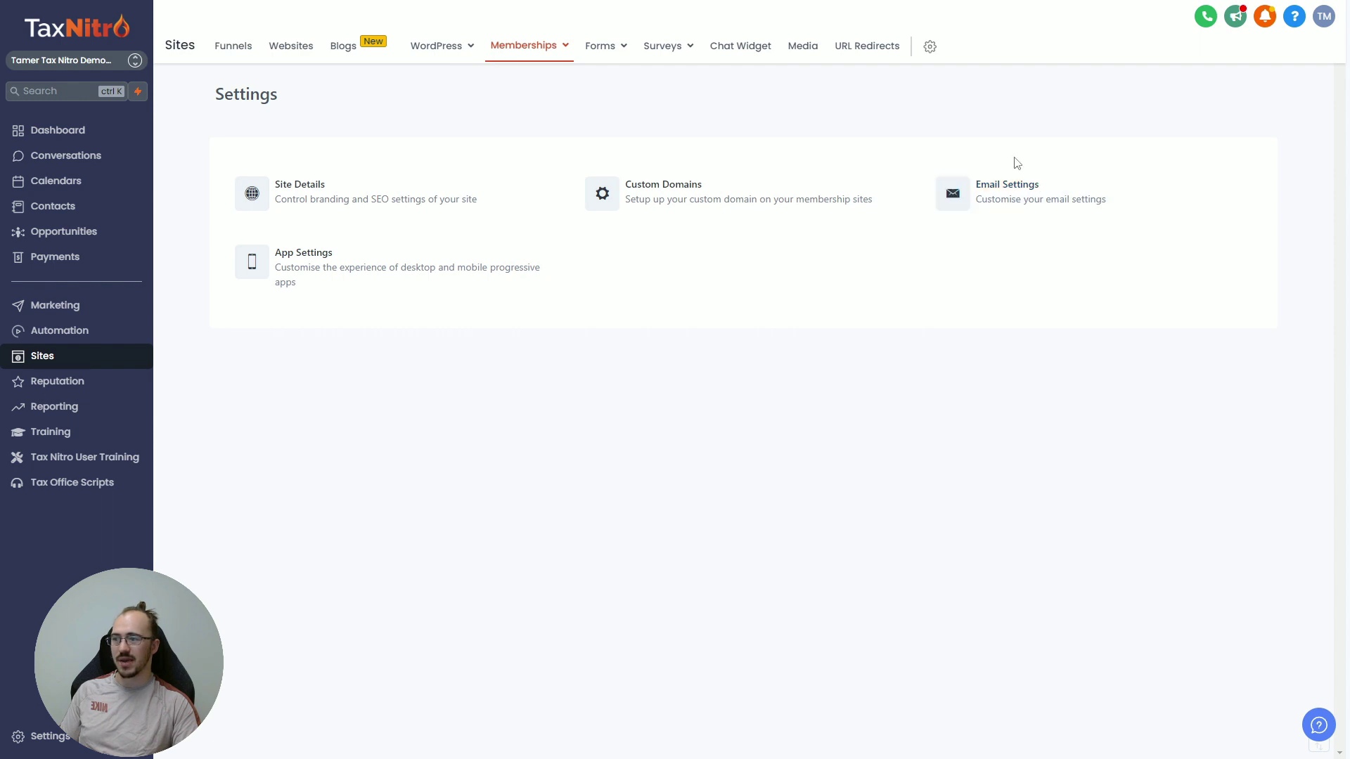
Step: Save the membership email settings with automatic welcome emails left on
left_click(1003, 191)
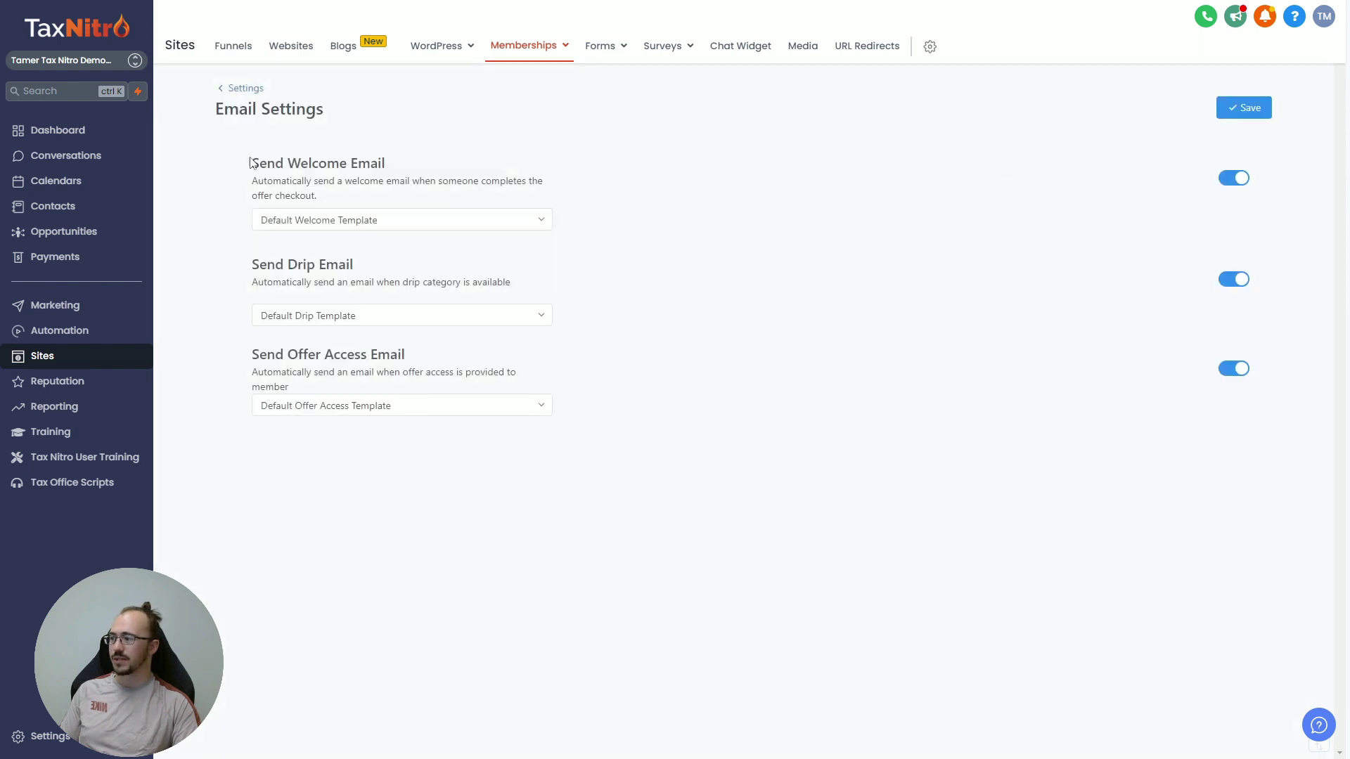
left_click_drag(247, 161, 523, 197)
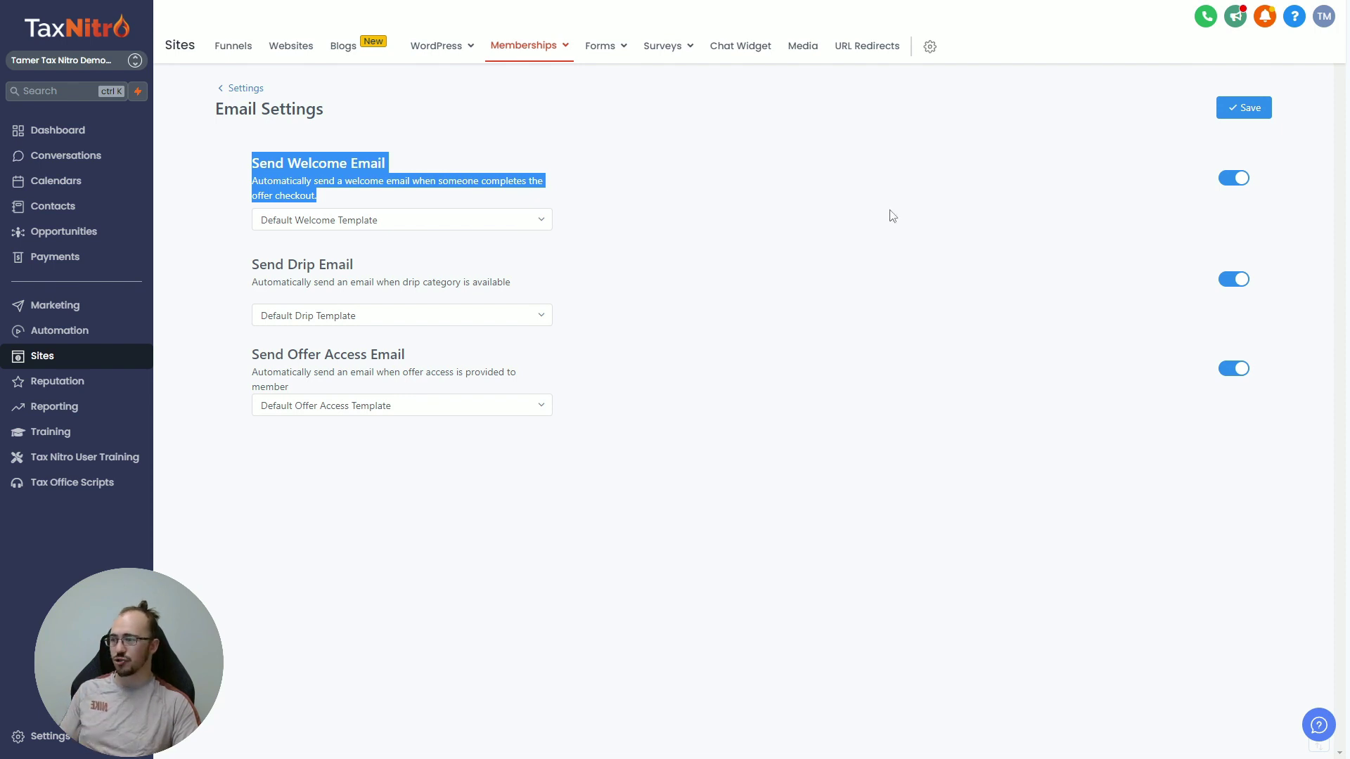
left_click(1215, 211)
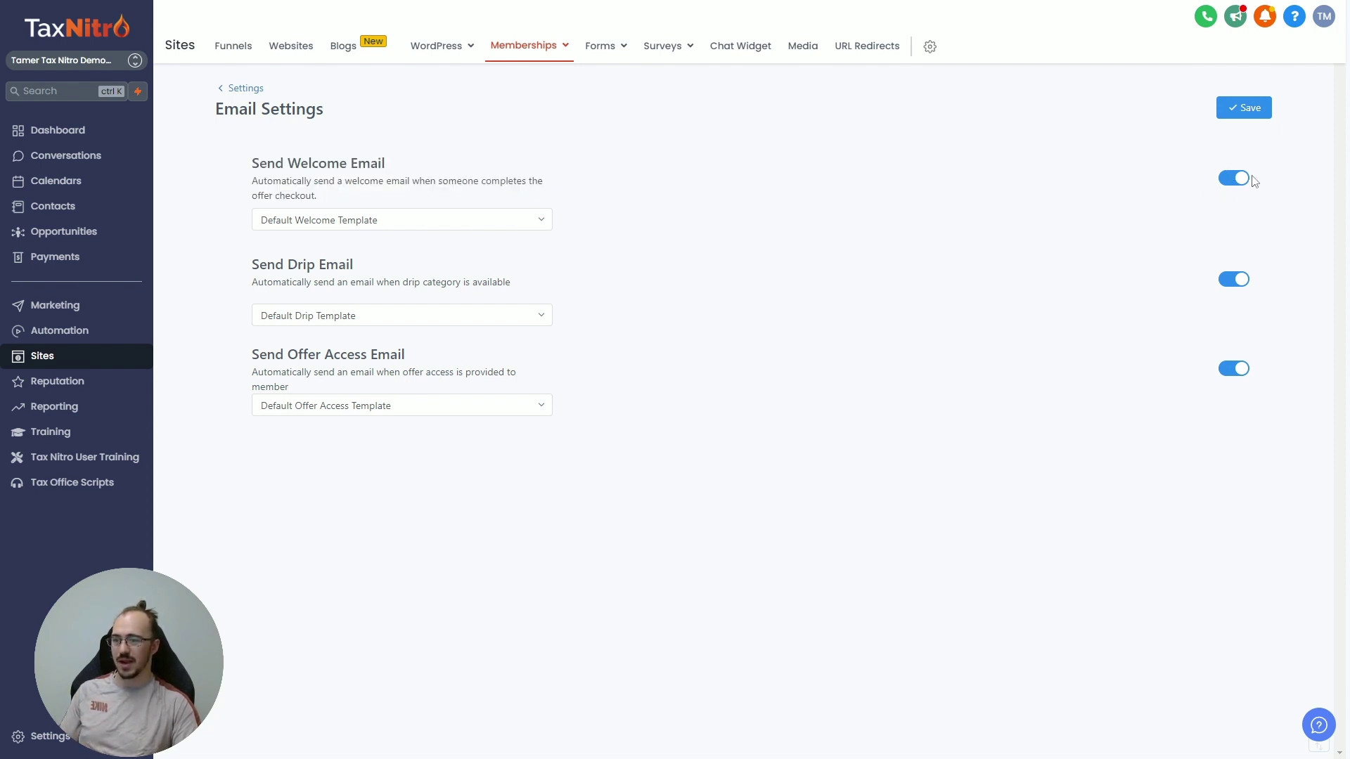
left_click(1243, 179)
left_click(1227, 184)
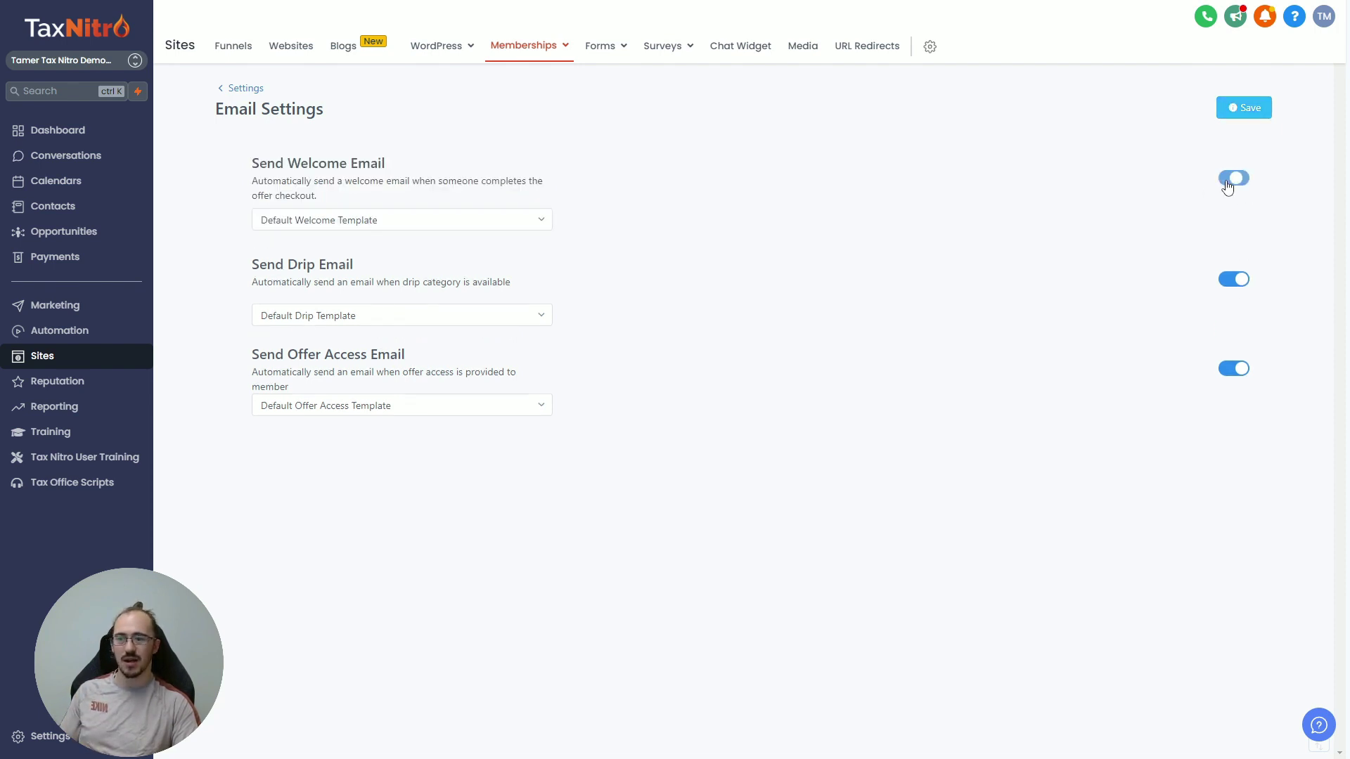
left_click(1239, 108)
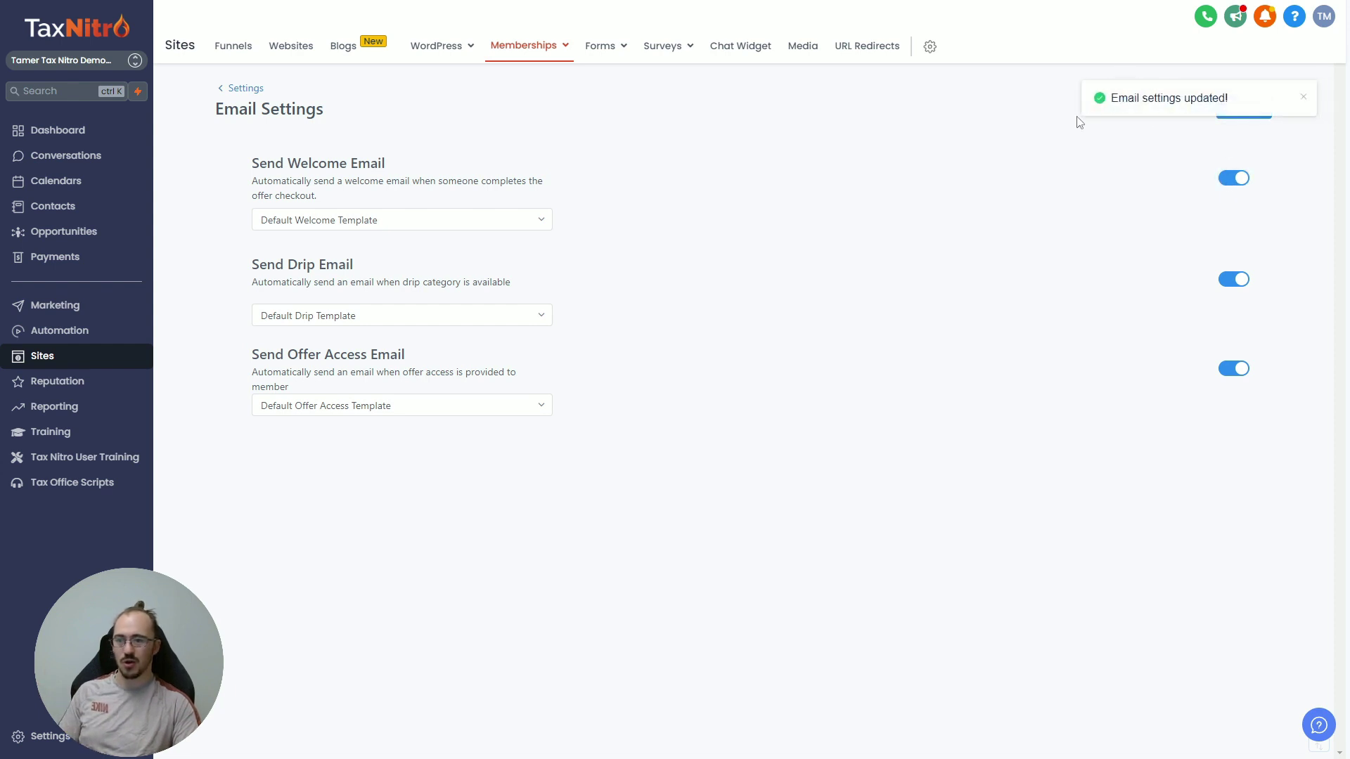
left_click(1302, 97)
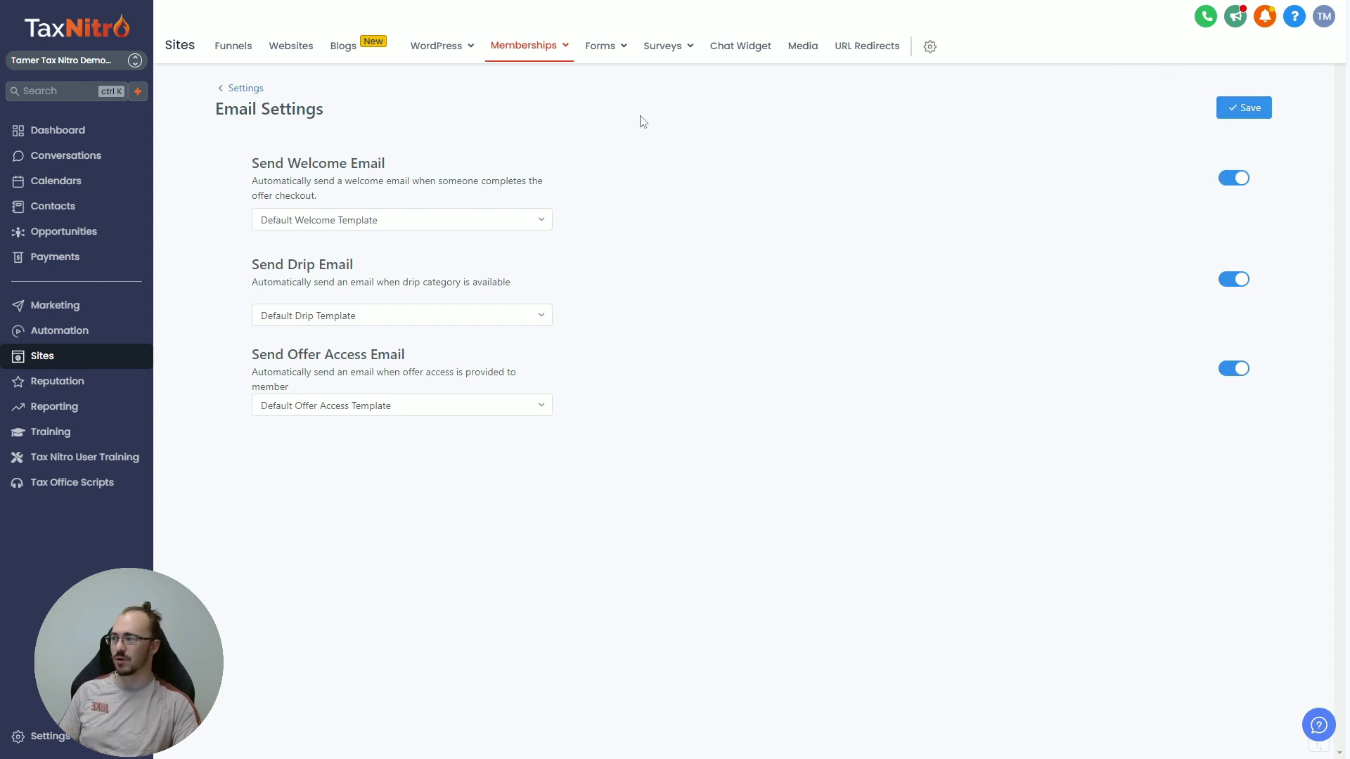
Step: Go to the Contacts list
left_click_drag(249, 164, 450, 201)
left_click(451, 201)
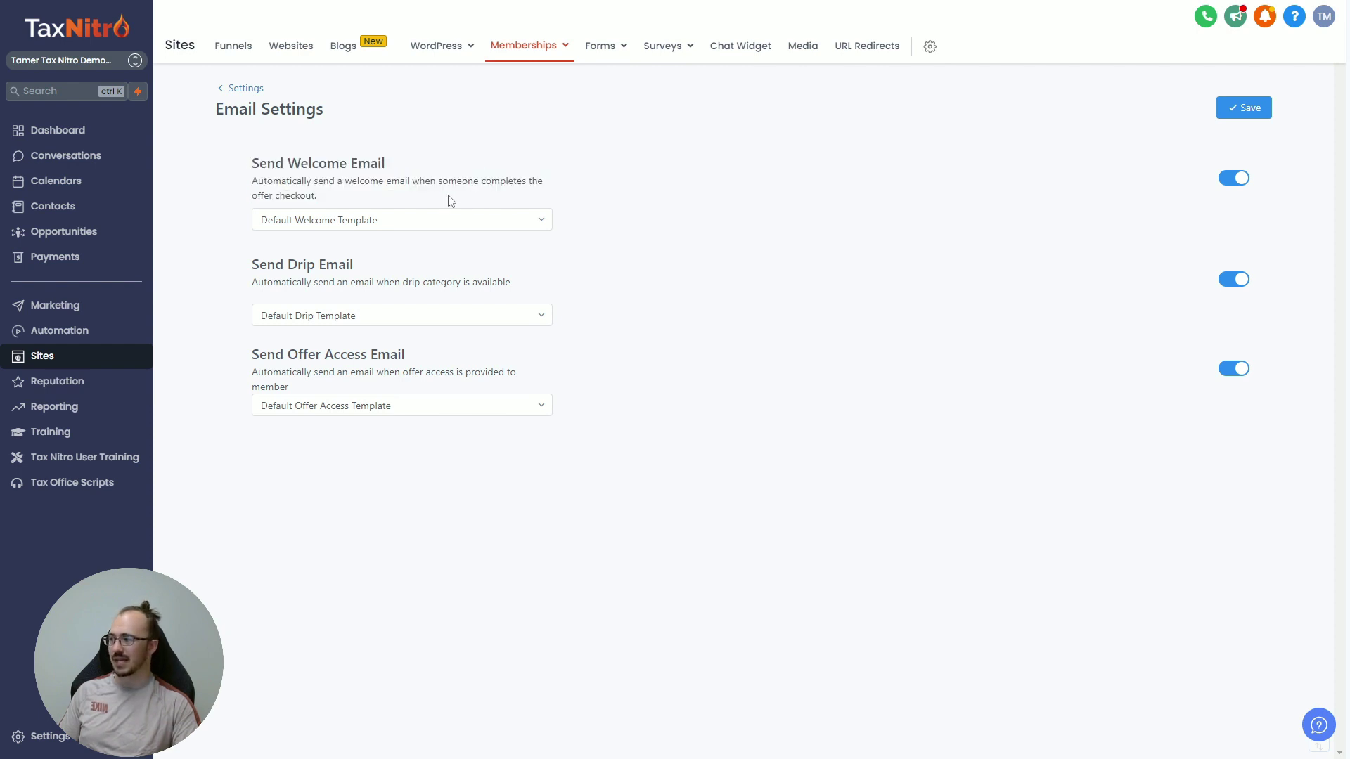
left_click(79, 209)
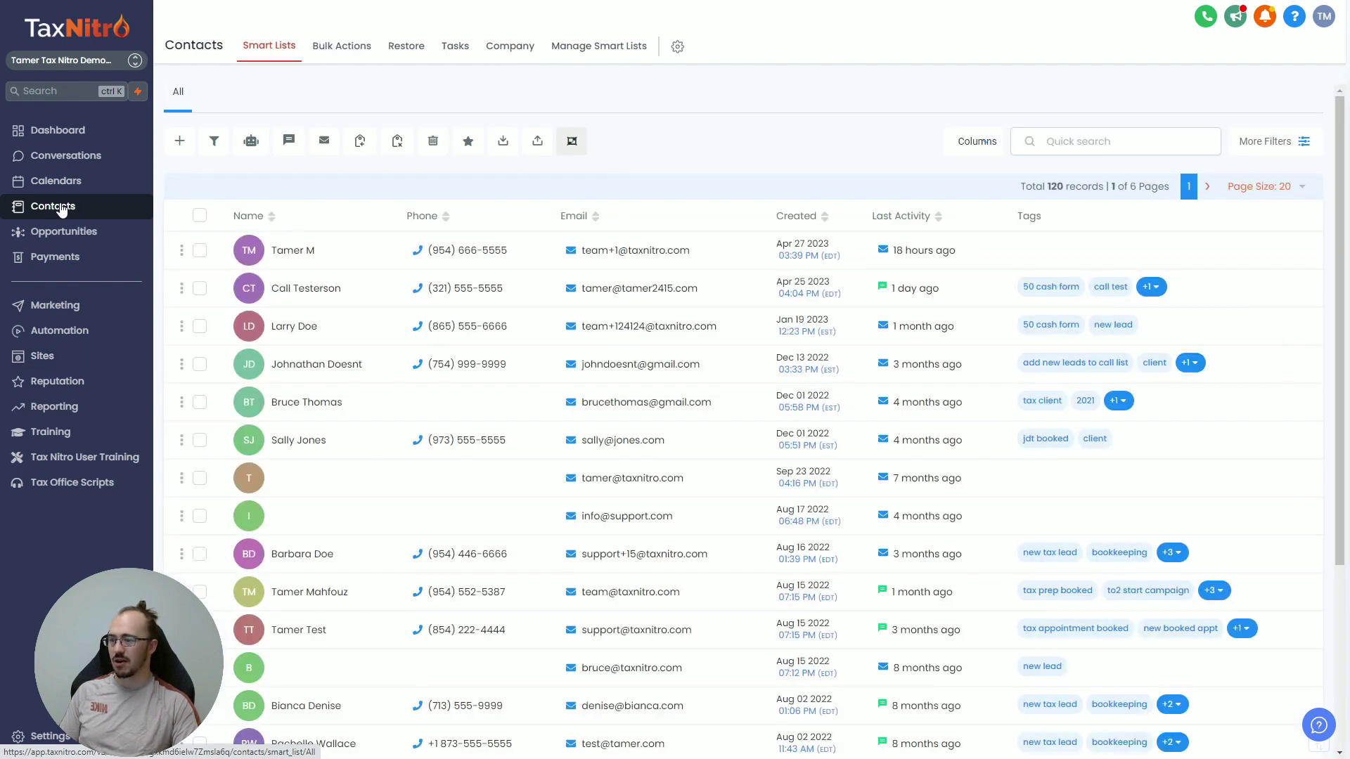
Step: Open the first contact's record and expand their Welcome email showing the login details
left_click(297, 256)
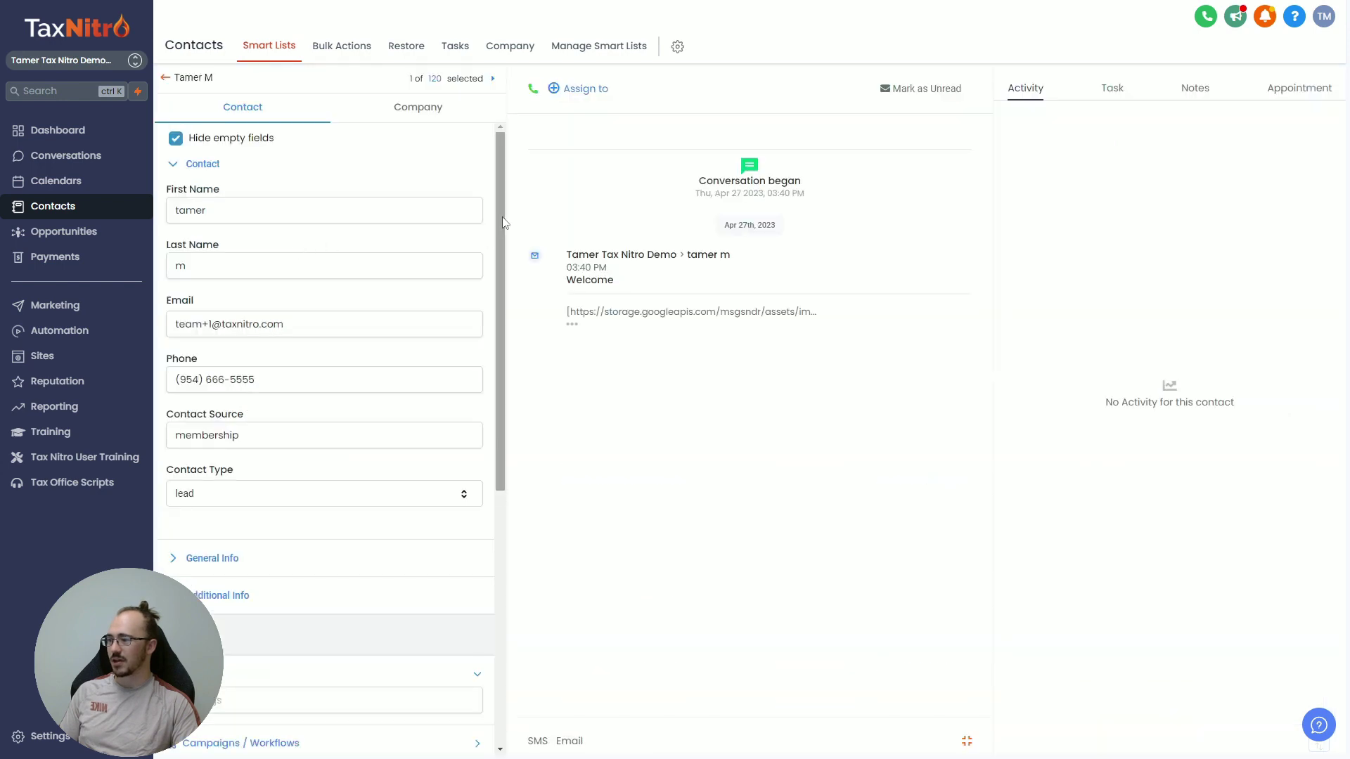
left_click_drag(503, 226, 502, 477)
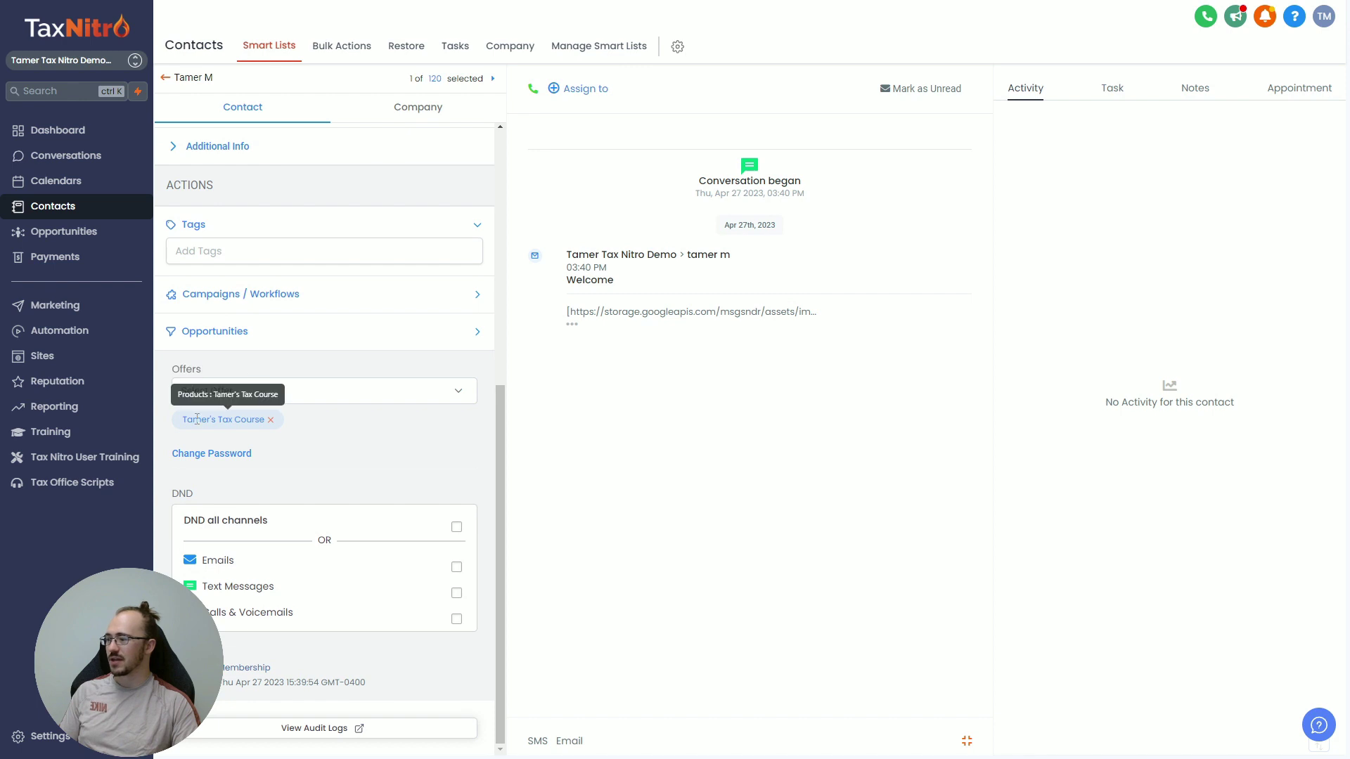
left_click_drag(195, 420, 267, 422)
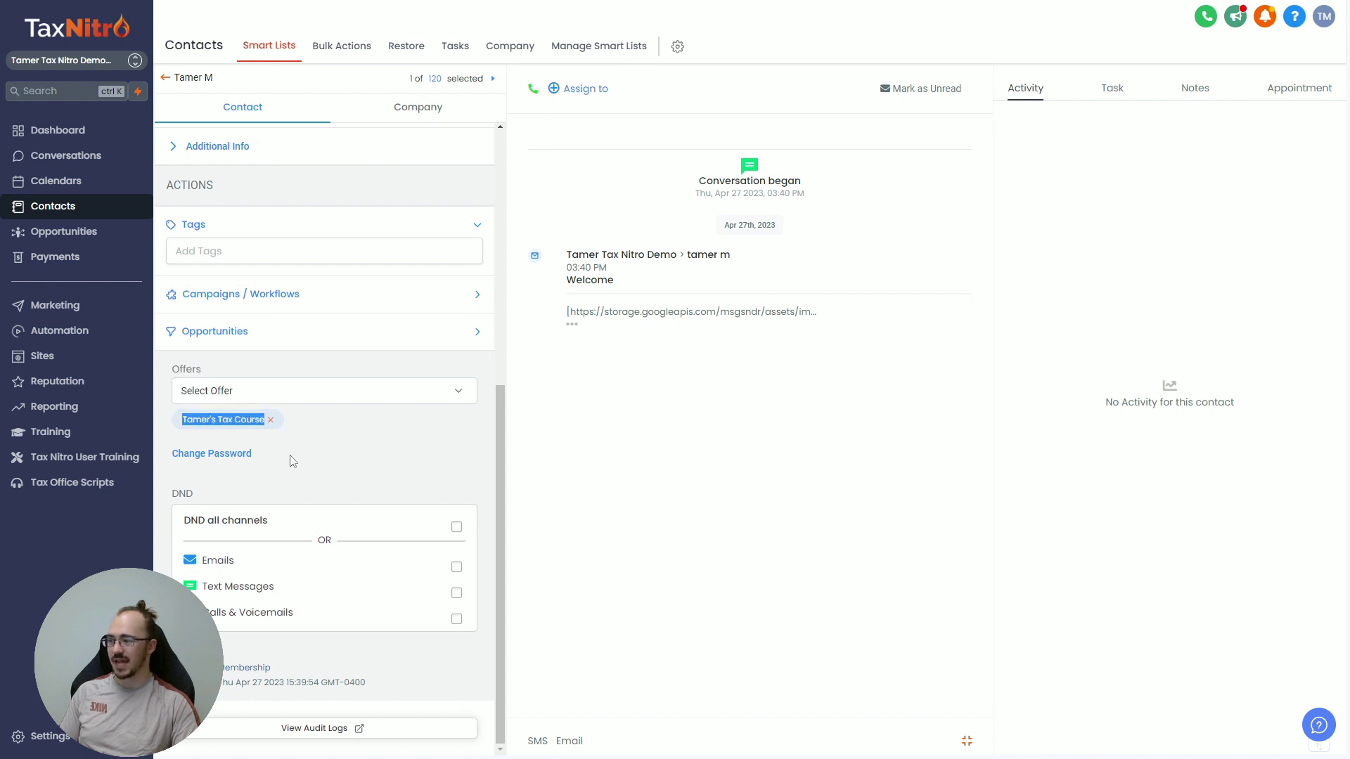
left_click(325, 440)
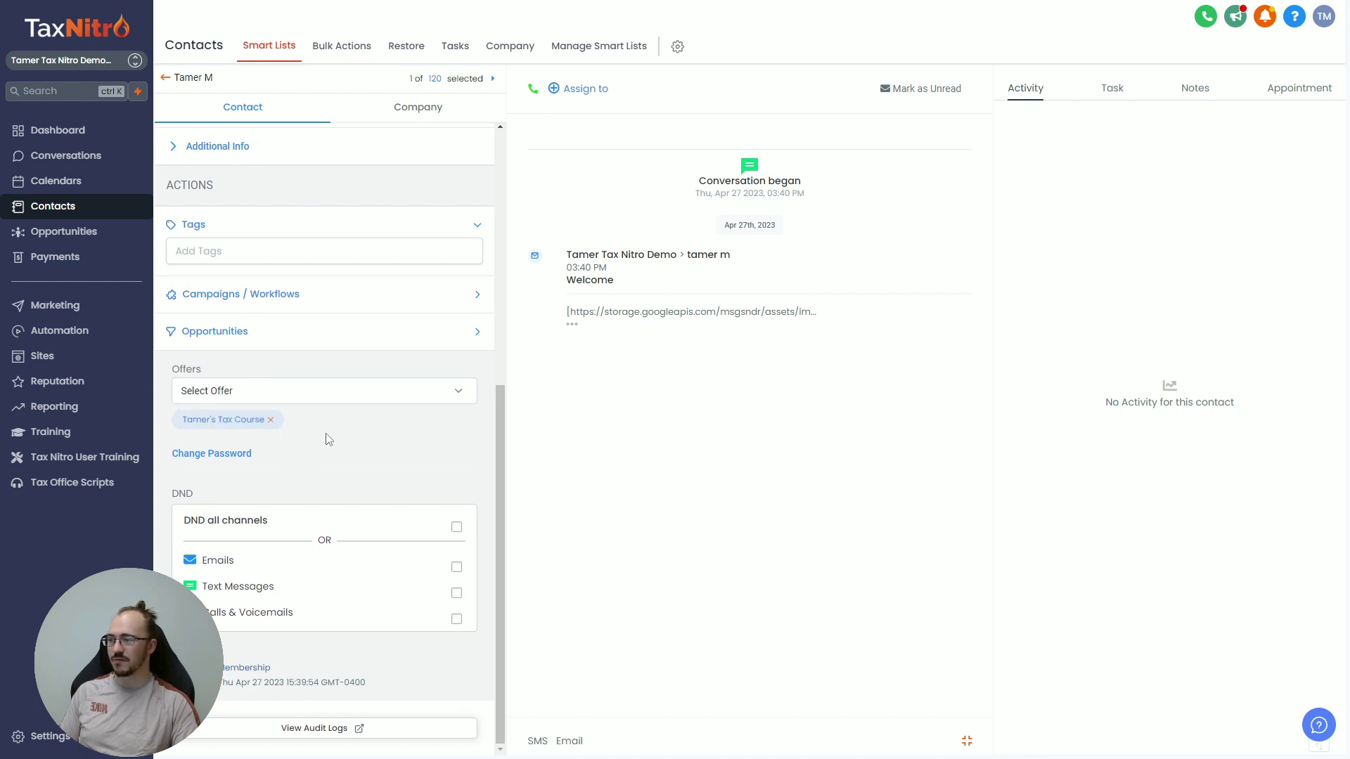
left_click(571, 324)
scroll(703, 338, "down", 1)
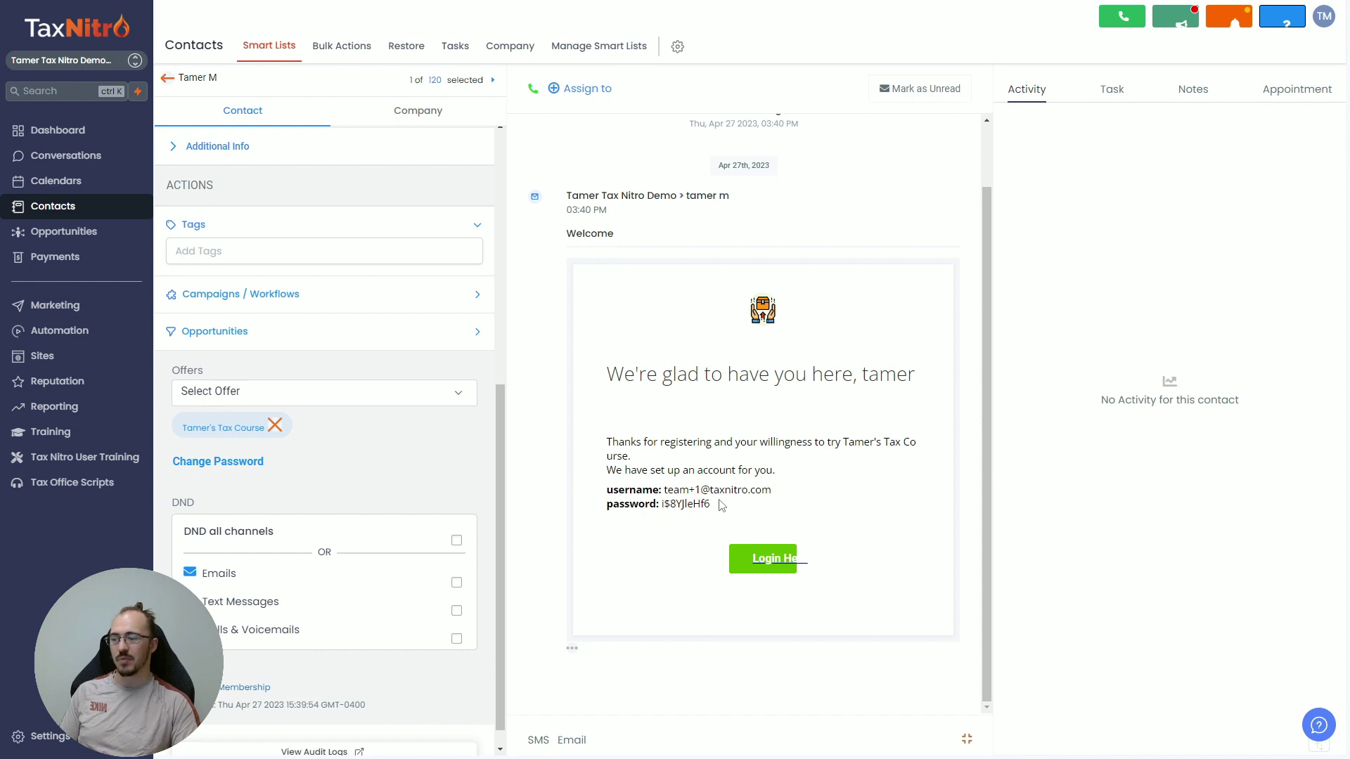
left_click_drag(722, 508, 608, 511)
left_click(700, 455)
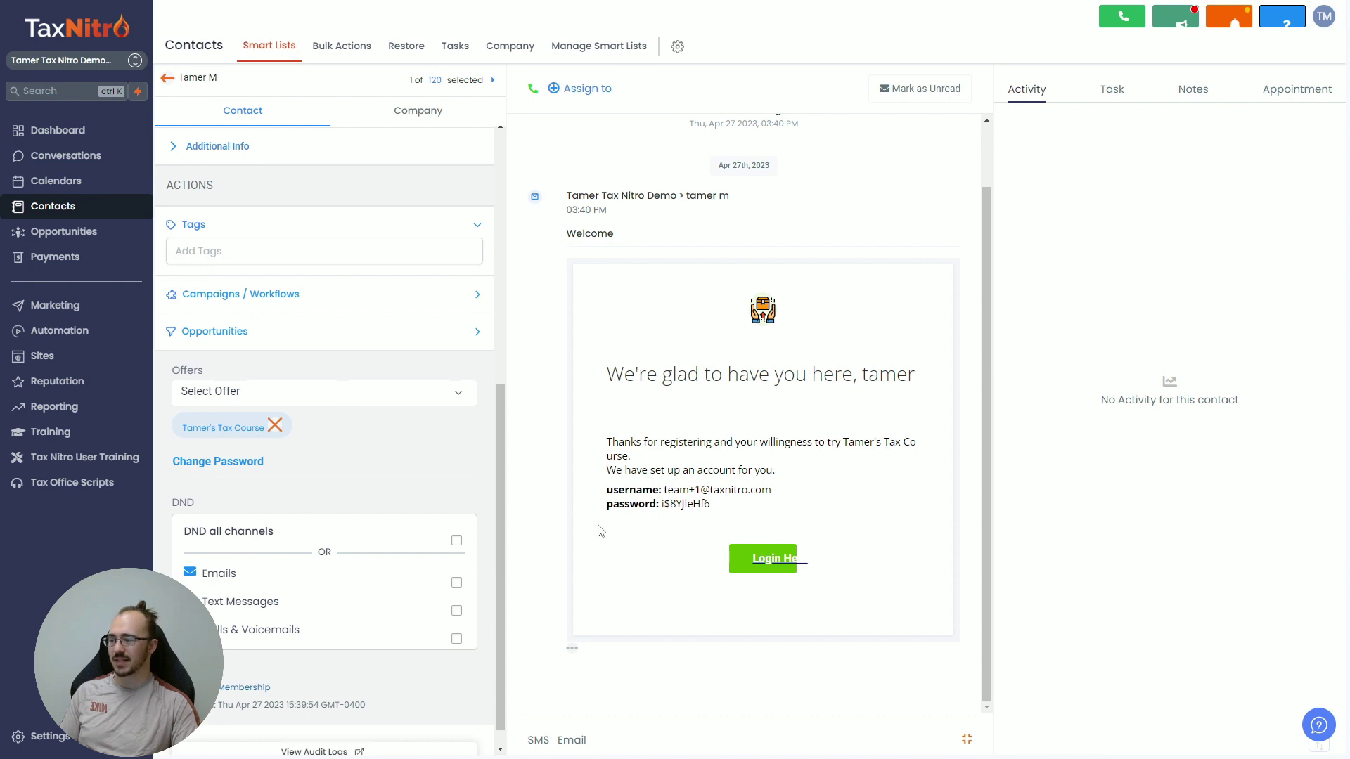
Step: Grant the contact the 'How to be awesome offer' and review the resulting access-granted email
left_click(302, 395)
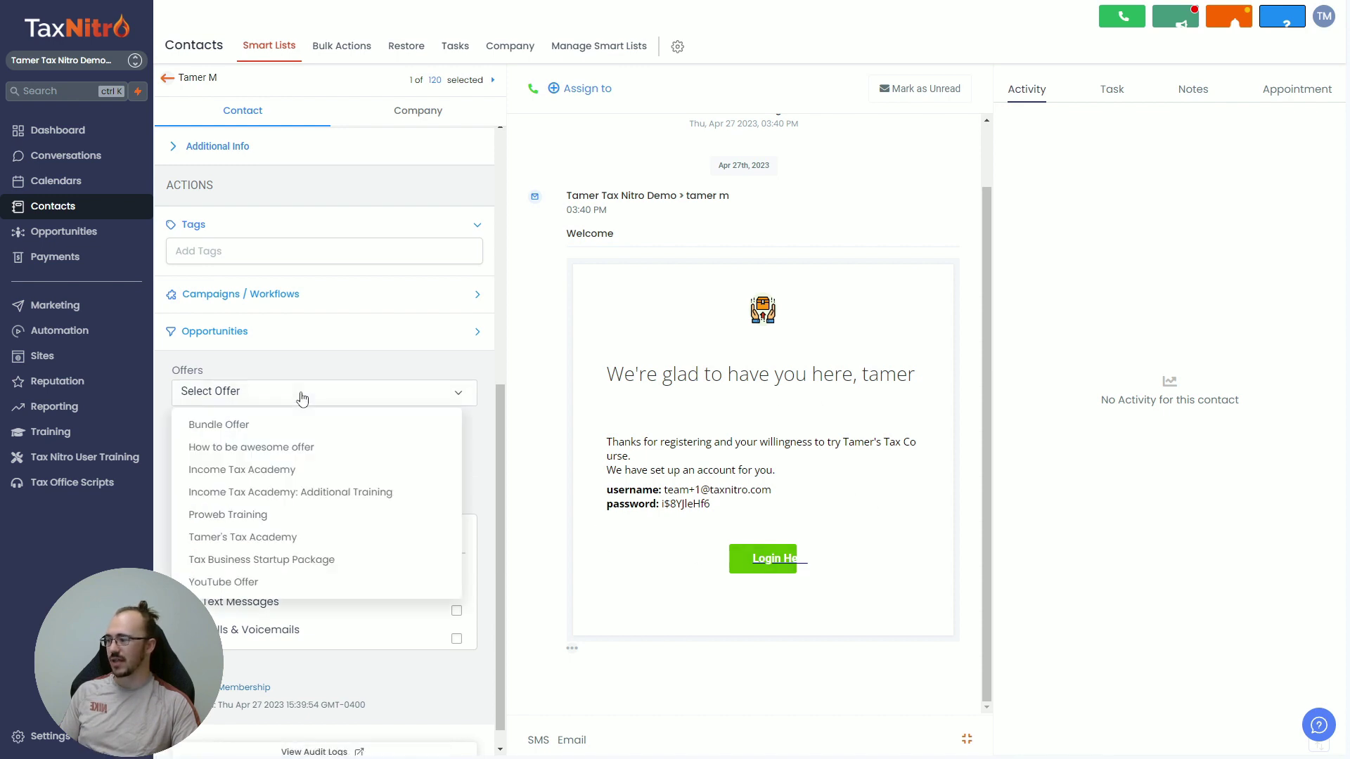
left_click(253, 455)
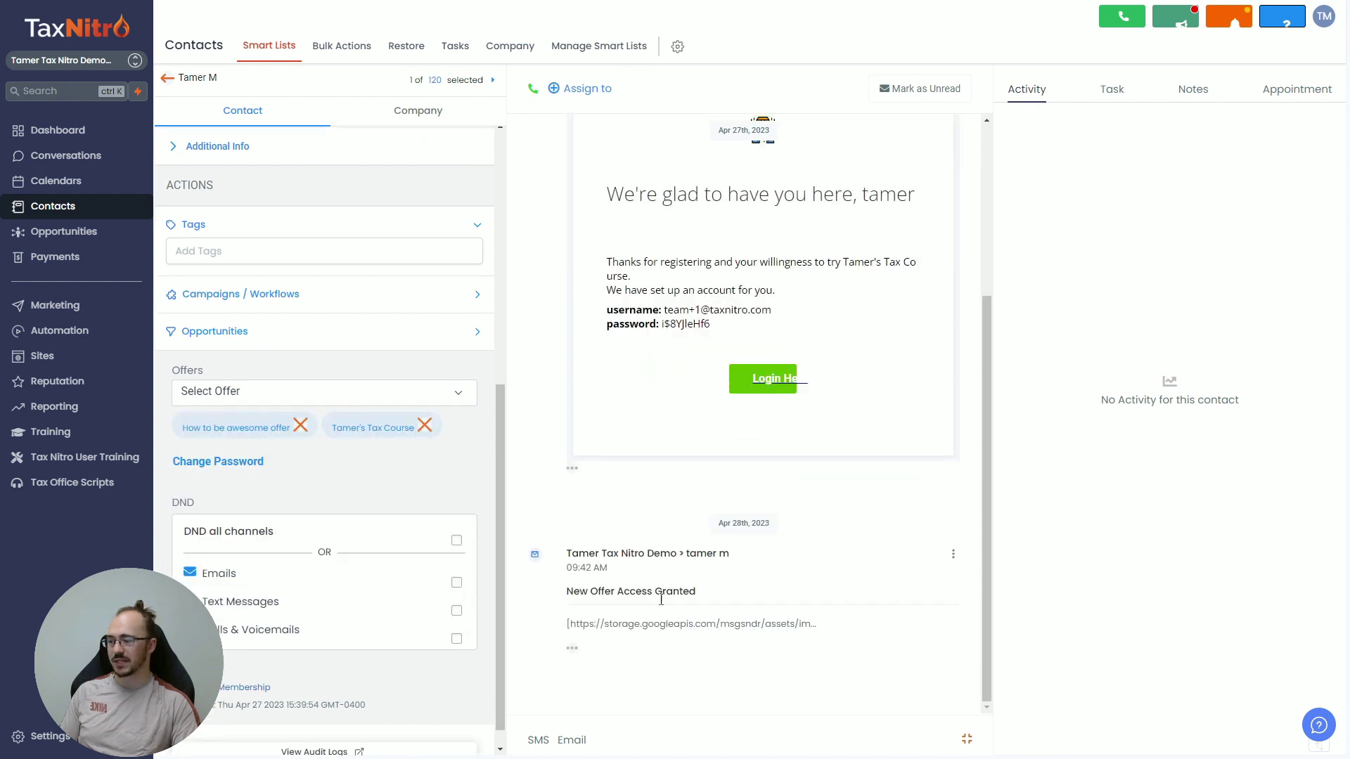
scroll(677, 498, "down", 3)
scroll(676, 498, "down", 4)
scroll(745, 527, "down", 2)
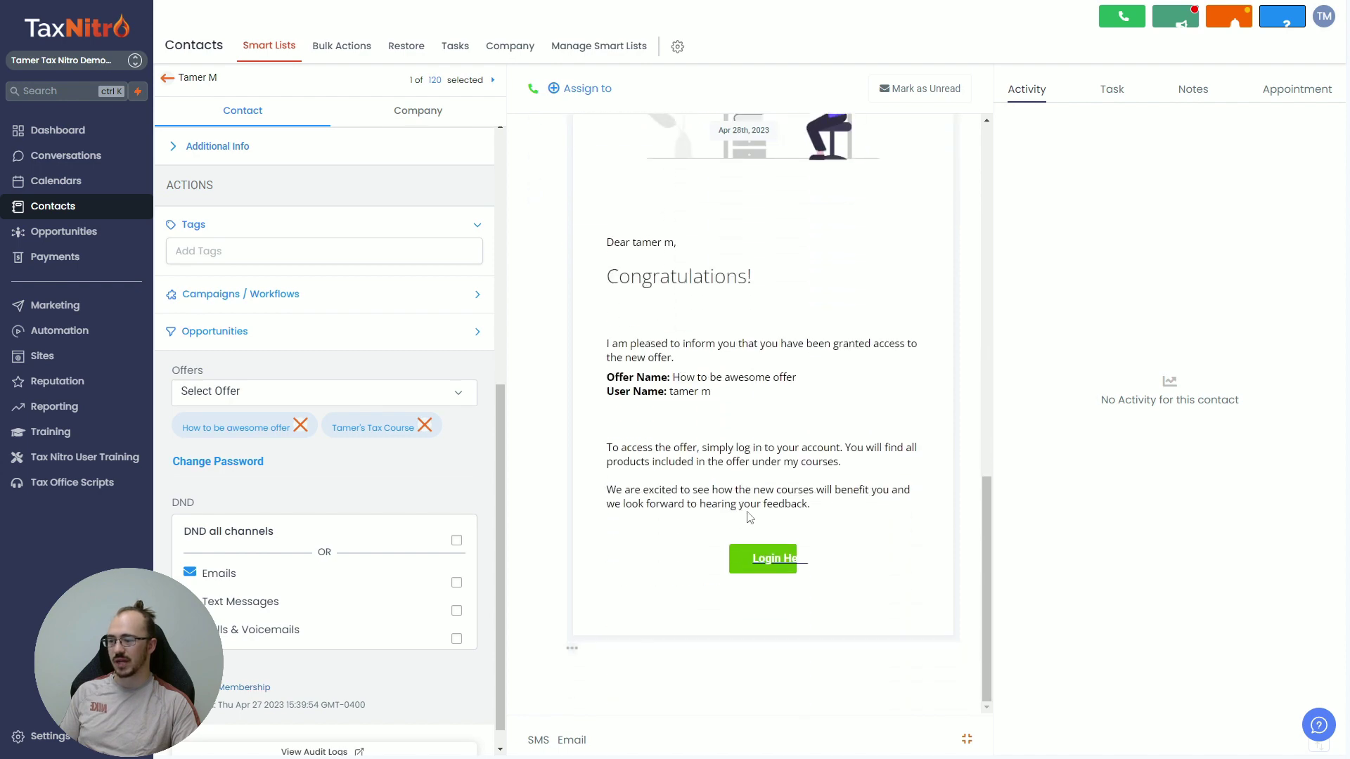
scroll(752, 518, "down", 5)
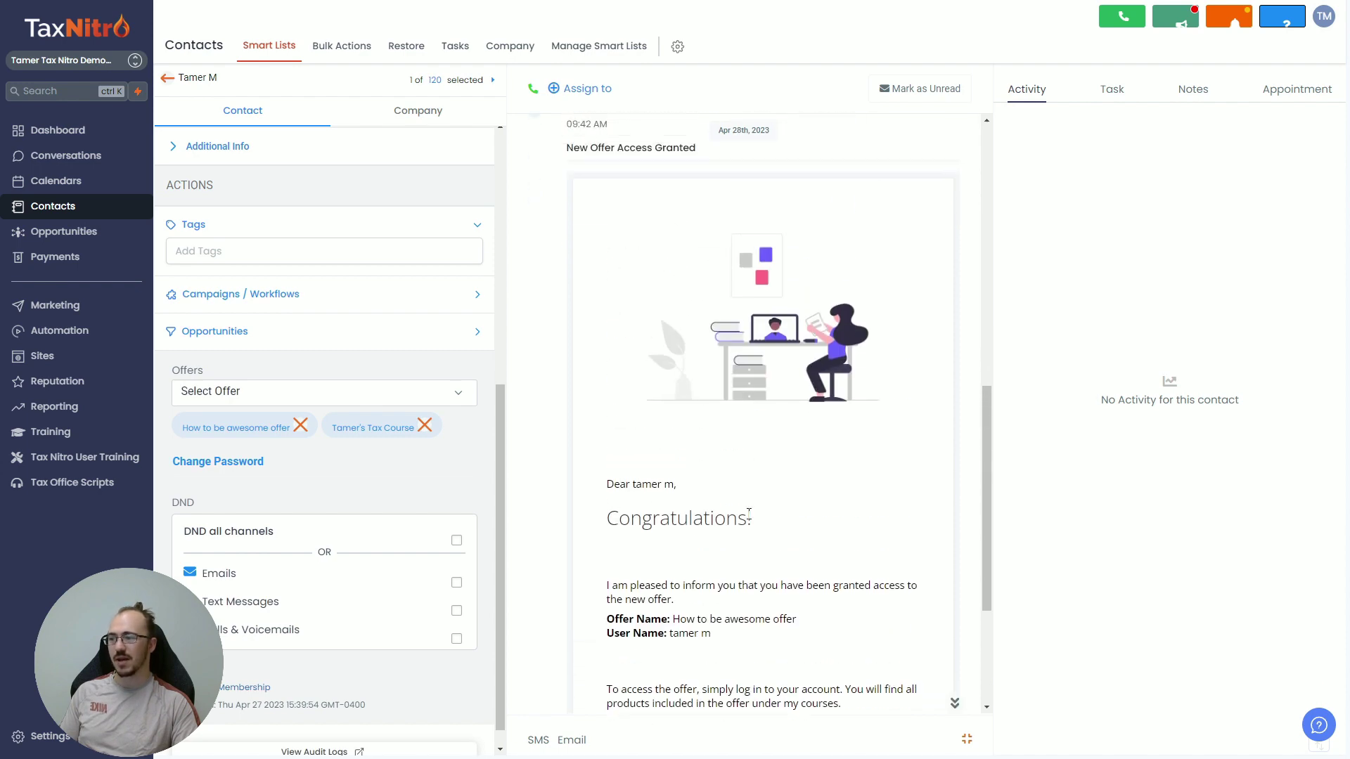
scroll(748, 518, "down", 3)
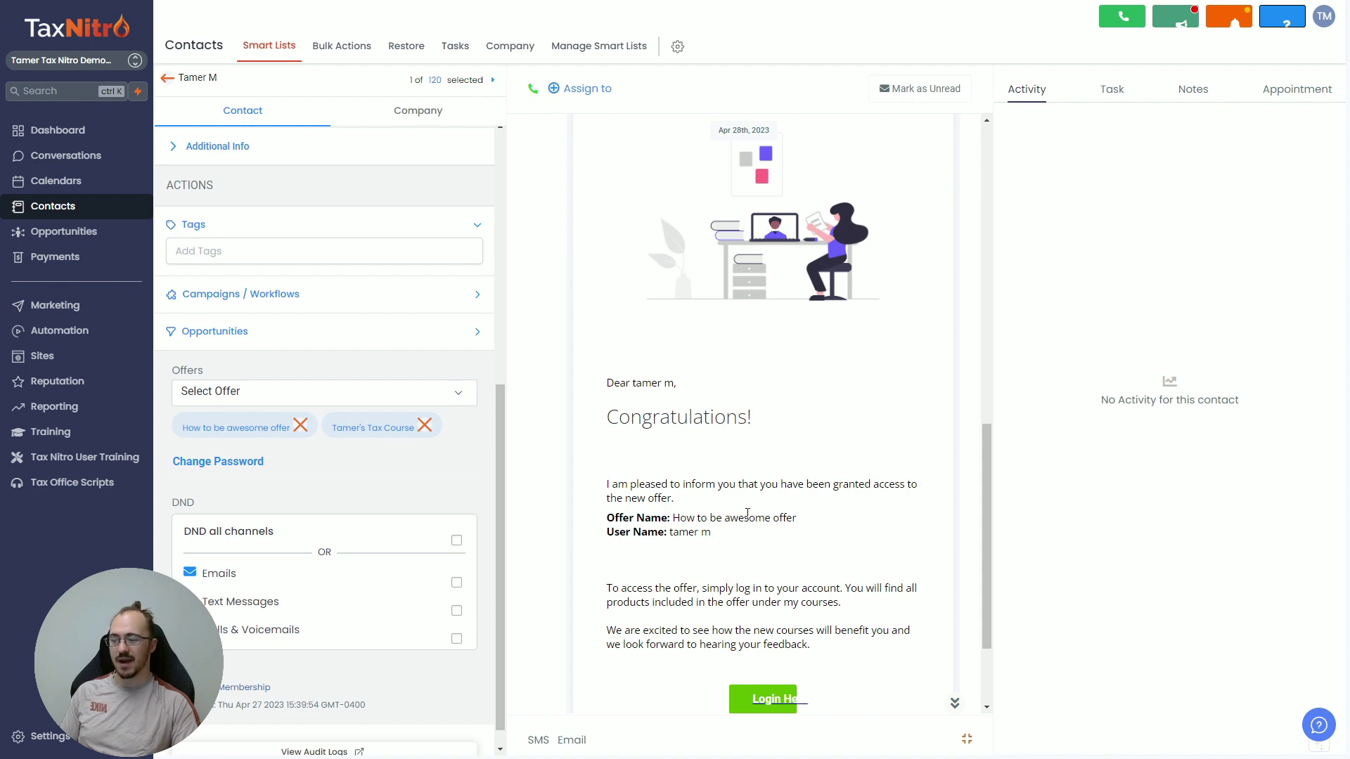
scroll(747, 513, "up", 7)
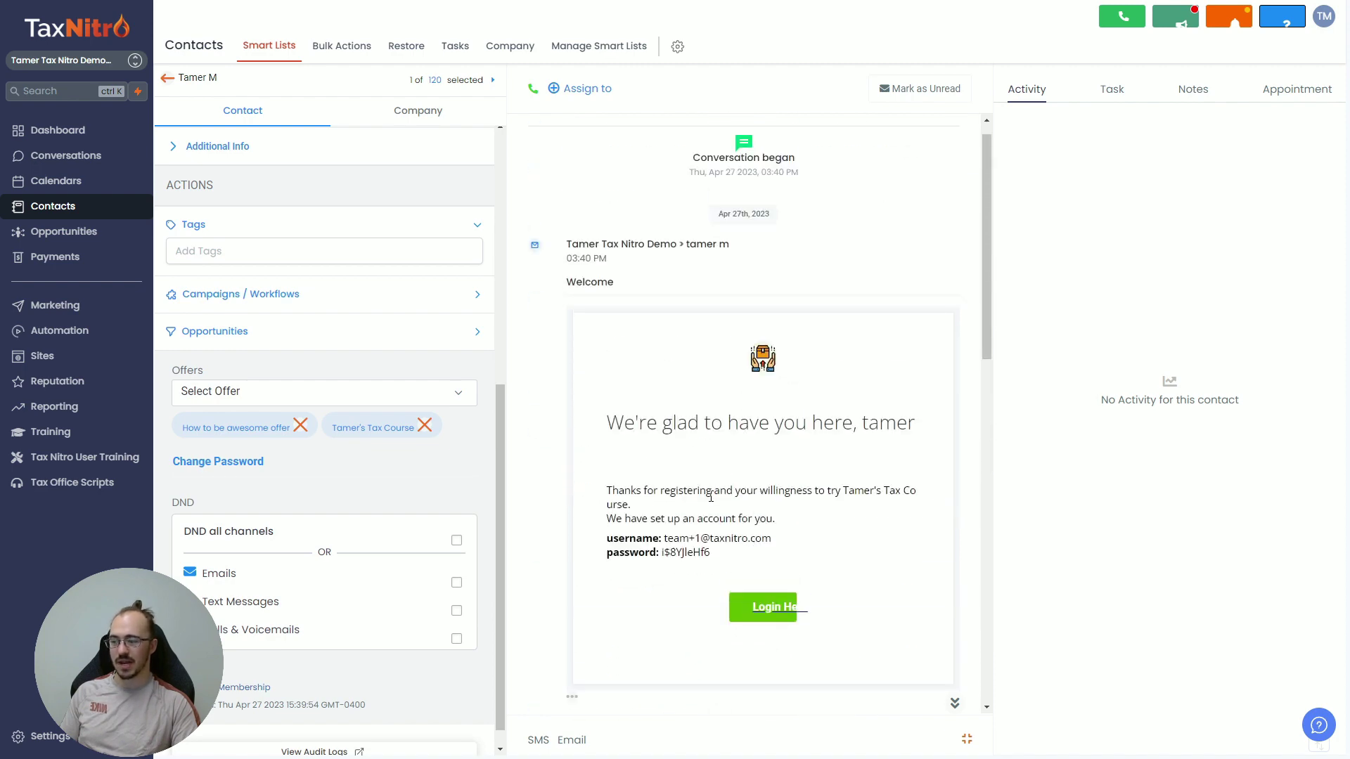
scroll(712, 497, "down", 7)
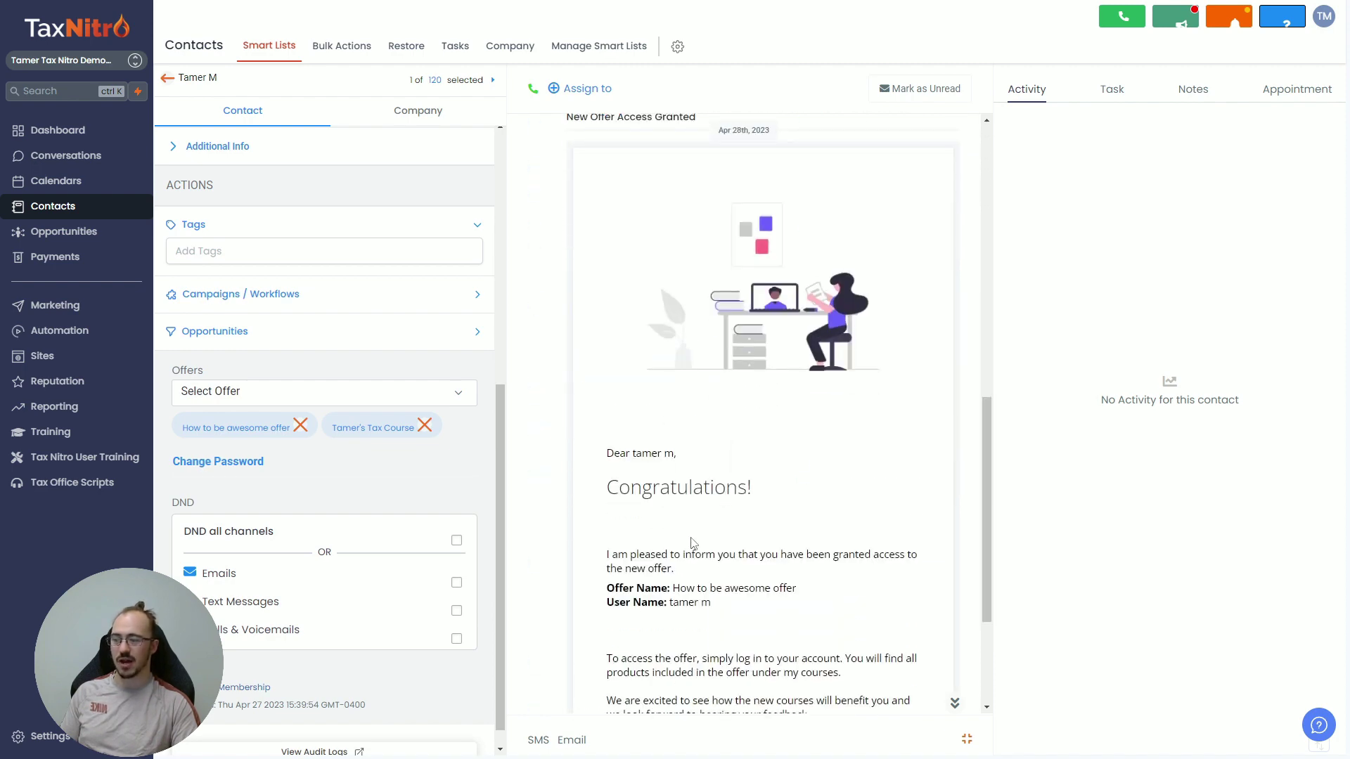
scroll(847, 515, "down", 2)
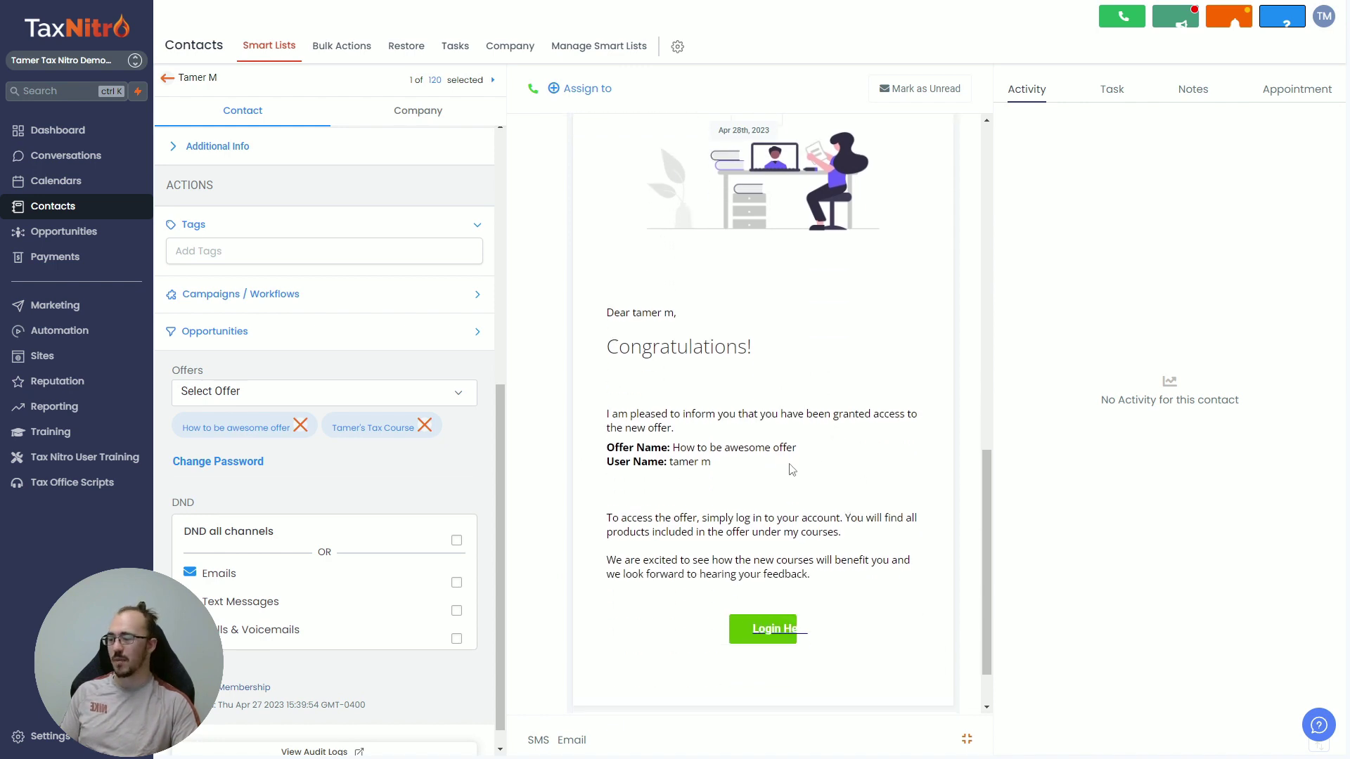
scroll(788, 471, "up", 5)
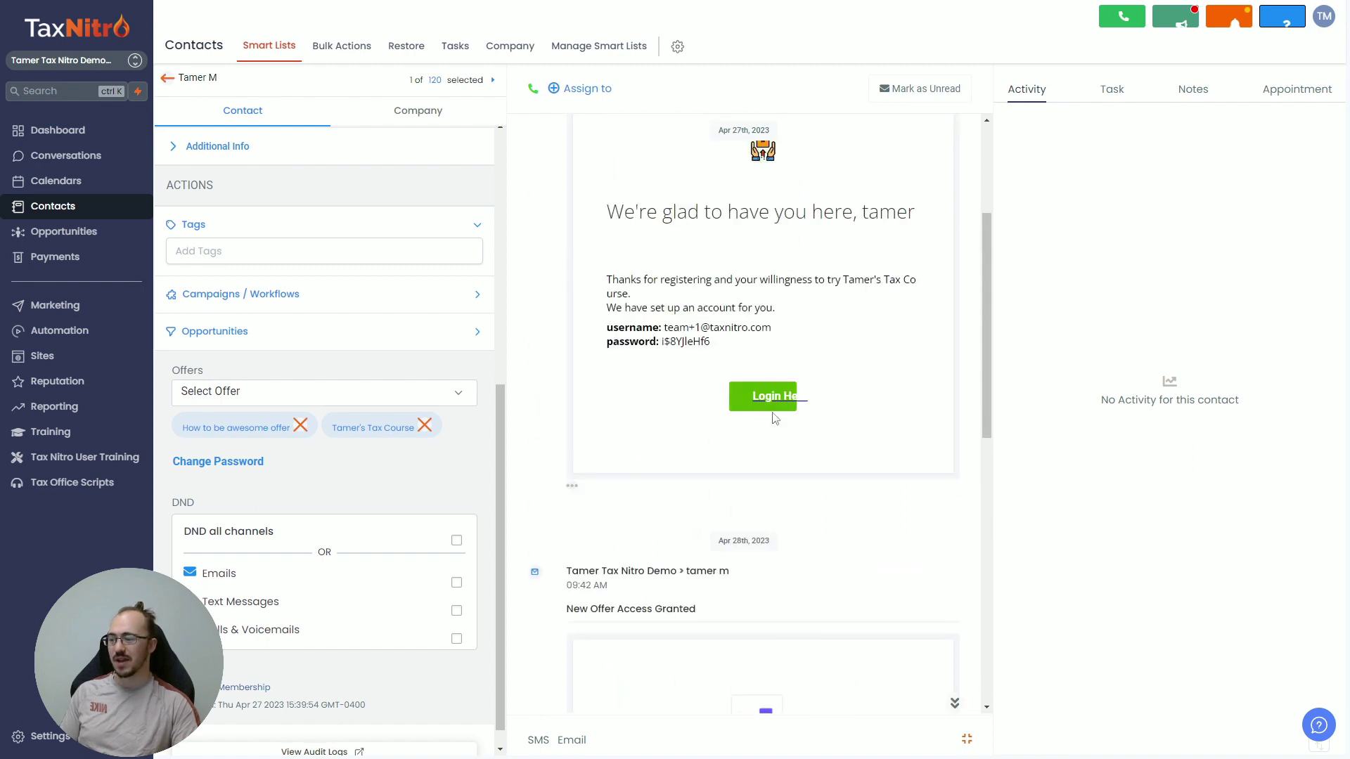
Step: Follow the welcome email's 'Login Here' link and view the My Courses and All Courses lists
left_click(766, 402)
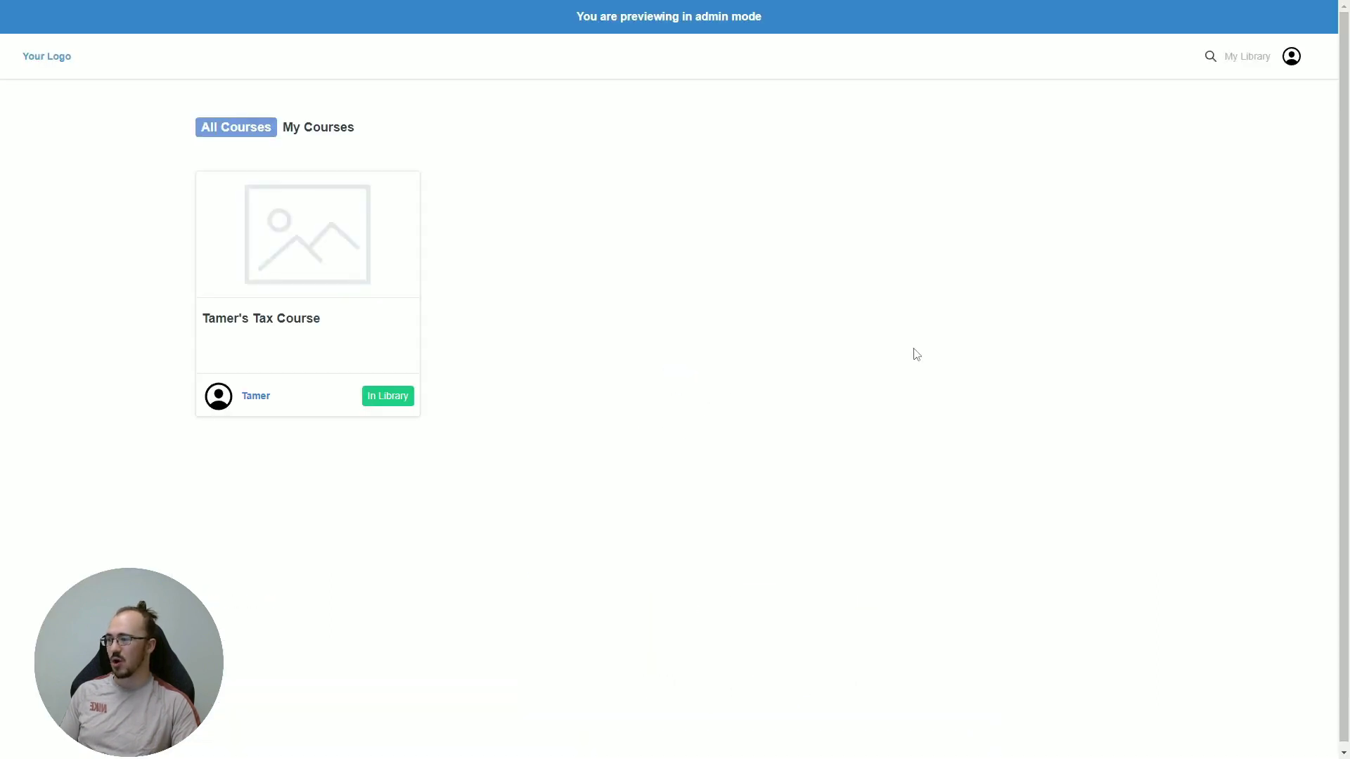
left_click(303, 135)
left_click(230, 133)
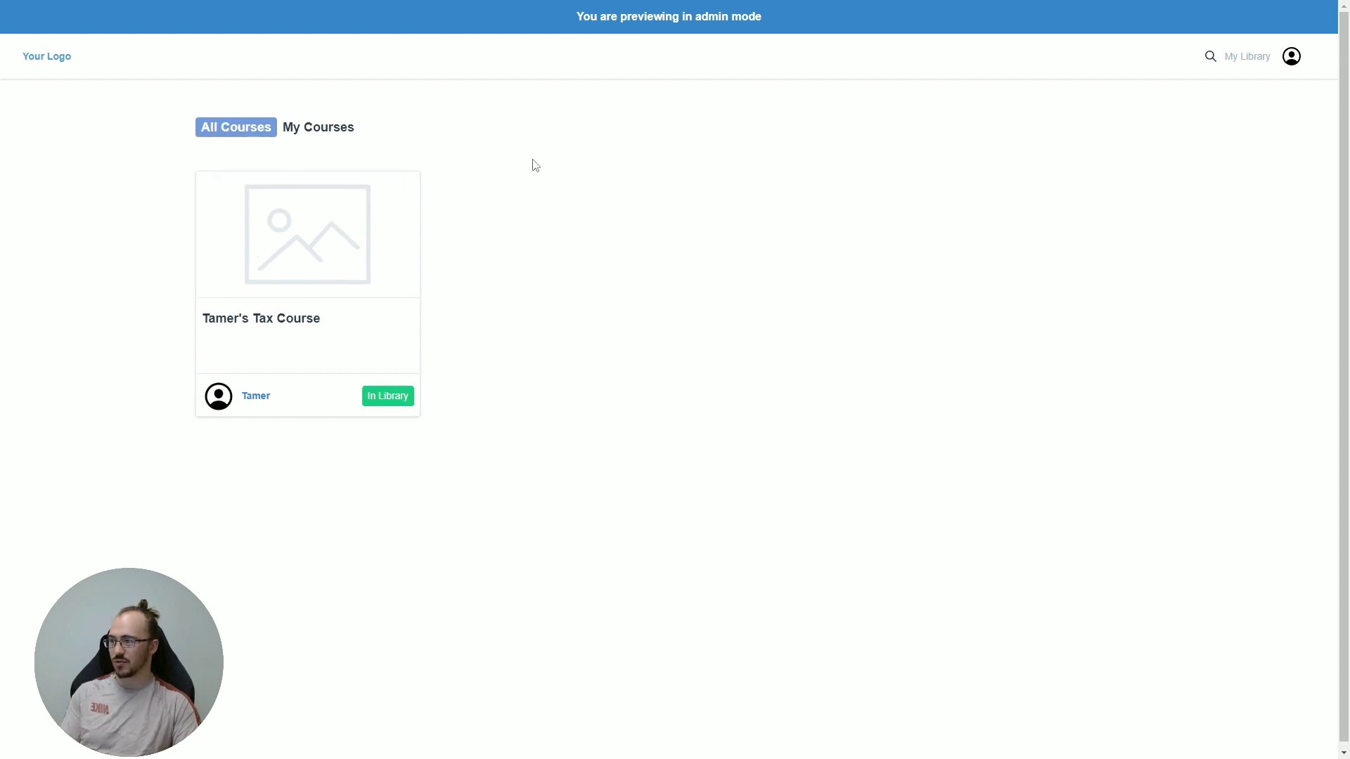